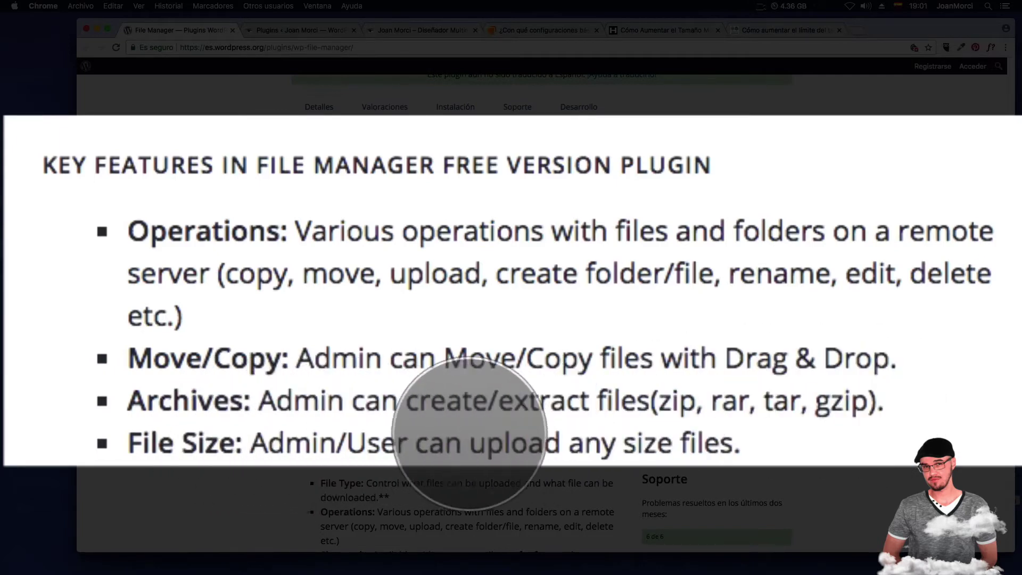
# - Highlight the File Size feature line in the File Manager plugin's free version description
pyautogui.moveTo(730, 442); pyautogui.dragTo(127, 443)
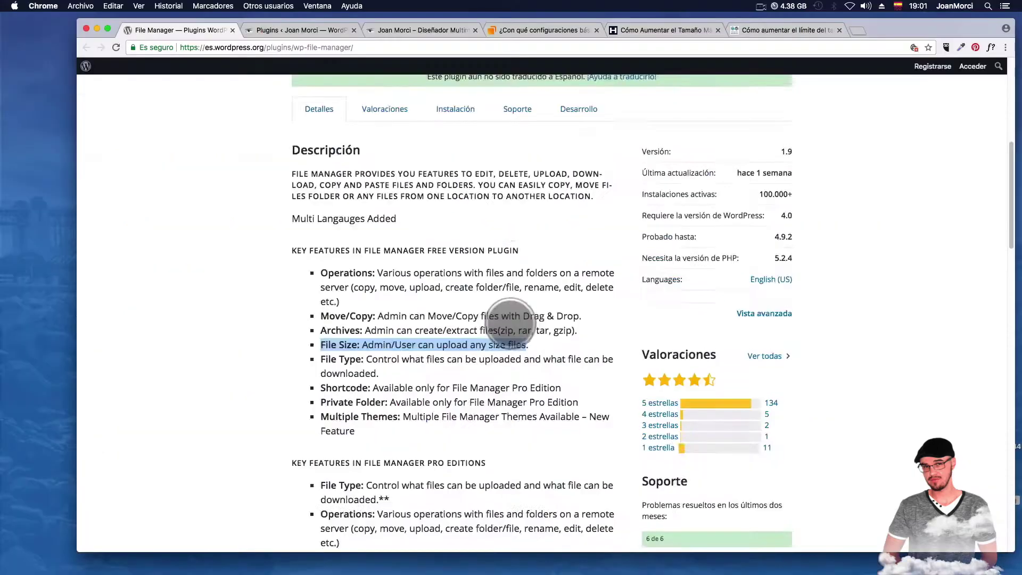
pyautogui.scroll(7, 644, 330)
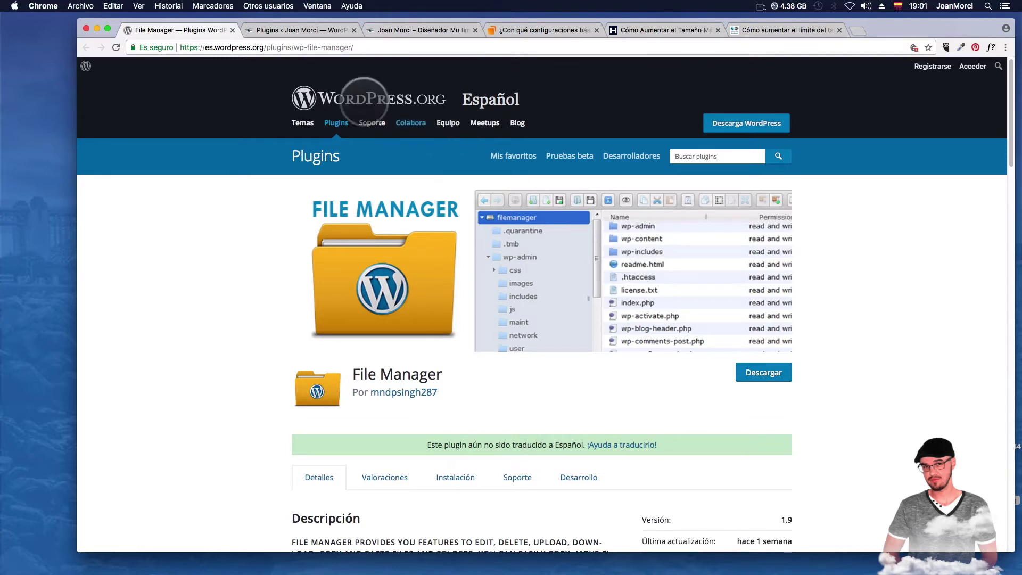
# - Activate the WP File Manager plugin in the site's list of installed plugins
pyautogui.click(268, 32)
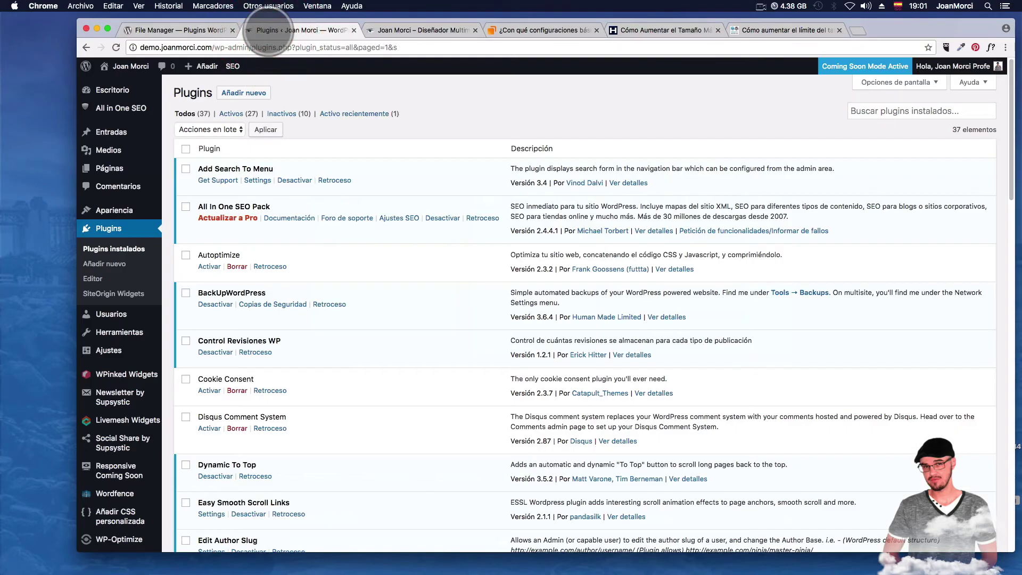
pyautogui.scroll(-5, 306, 368)
pyautogui.scroll(-20, 306, 368)
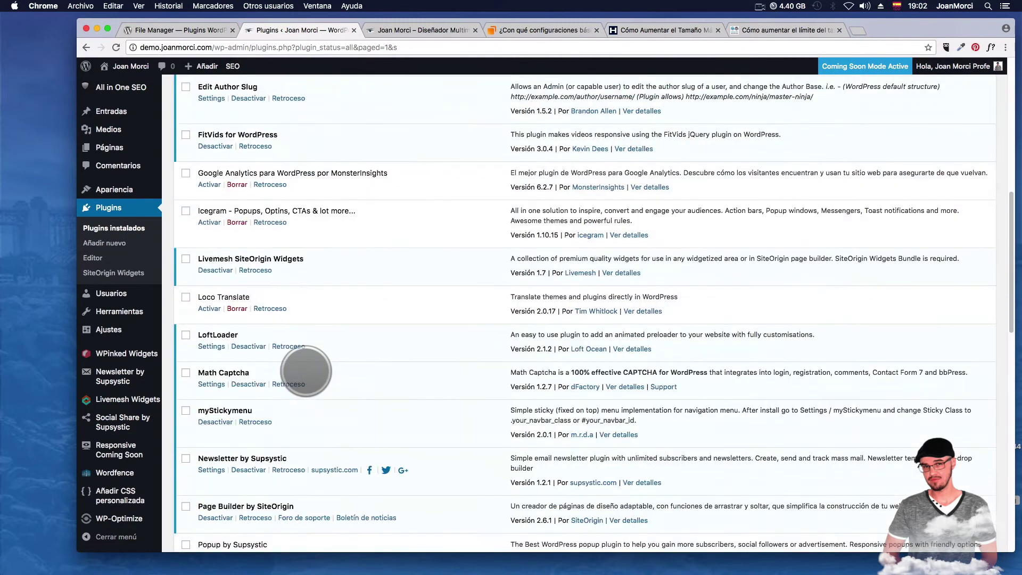
pyautogui.scroll(-9, 276, 362)
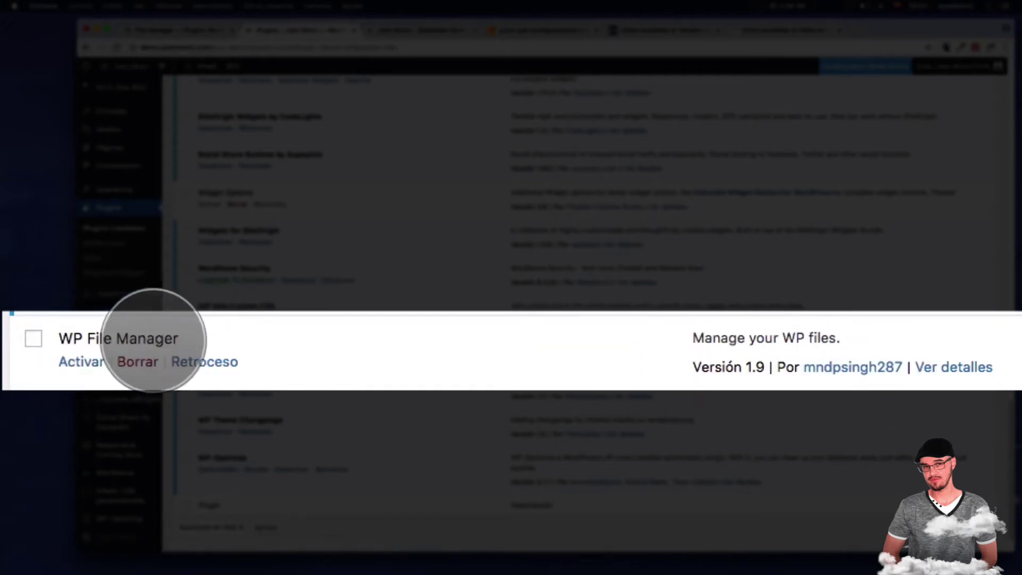
pyautogui.click(82, 362)
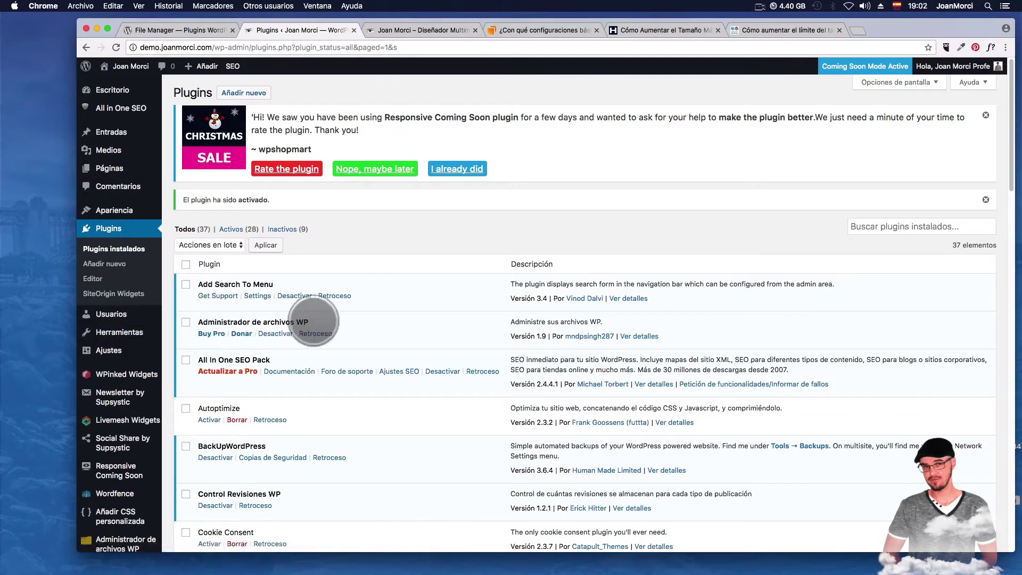
# - Open the Administrador de archivos WP page and dismiss the Responsive Coming Soon promotional notice
pyautogui.scroll(-5, 120, 384)
pyautogui.scroll(-2, 120, 391)
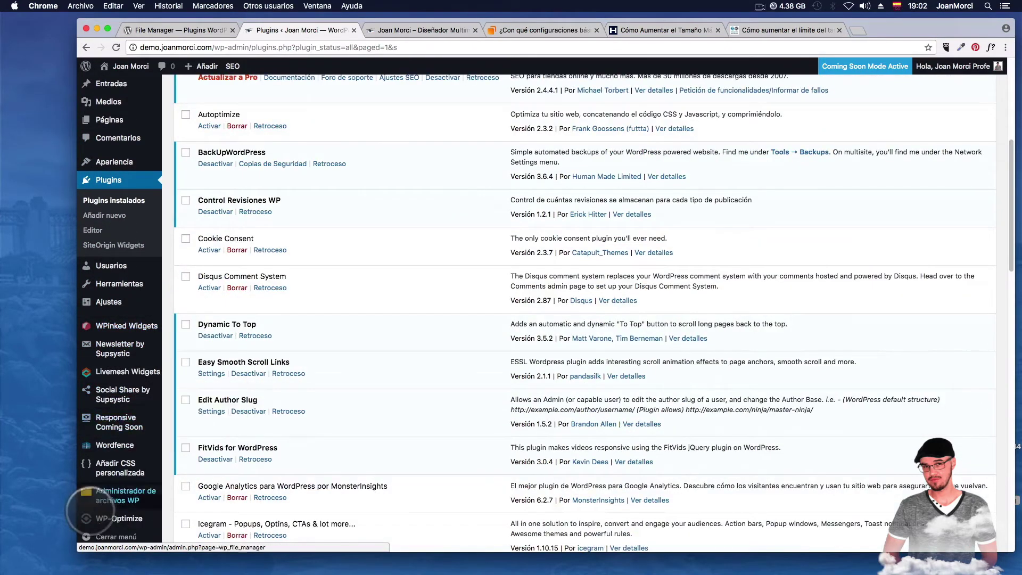
pyautogui.moveTo(69, 484)
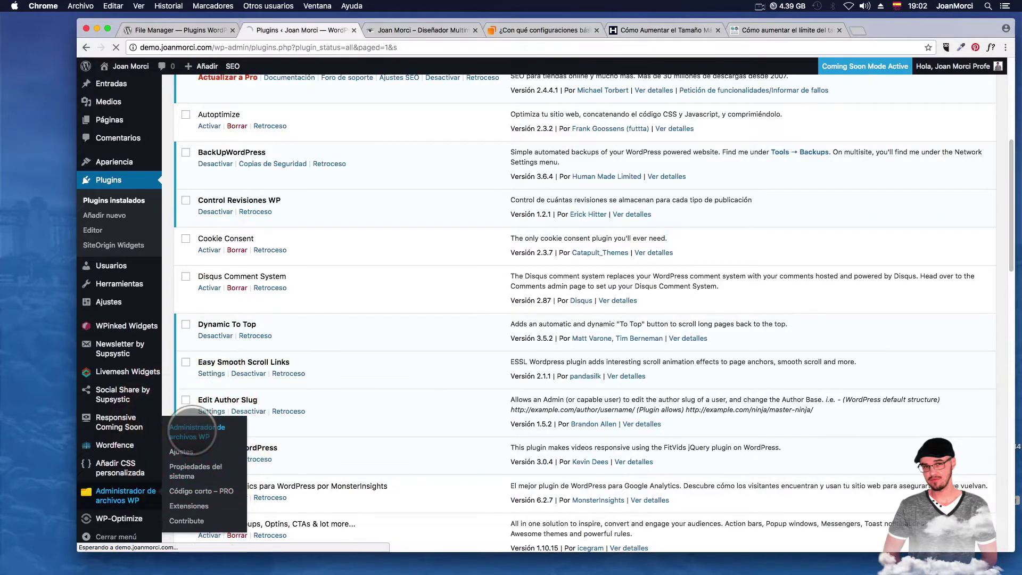
pyautogui.click(187, 428)
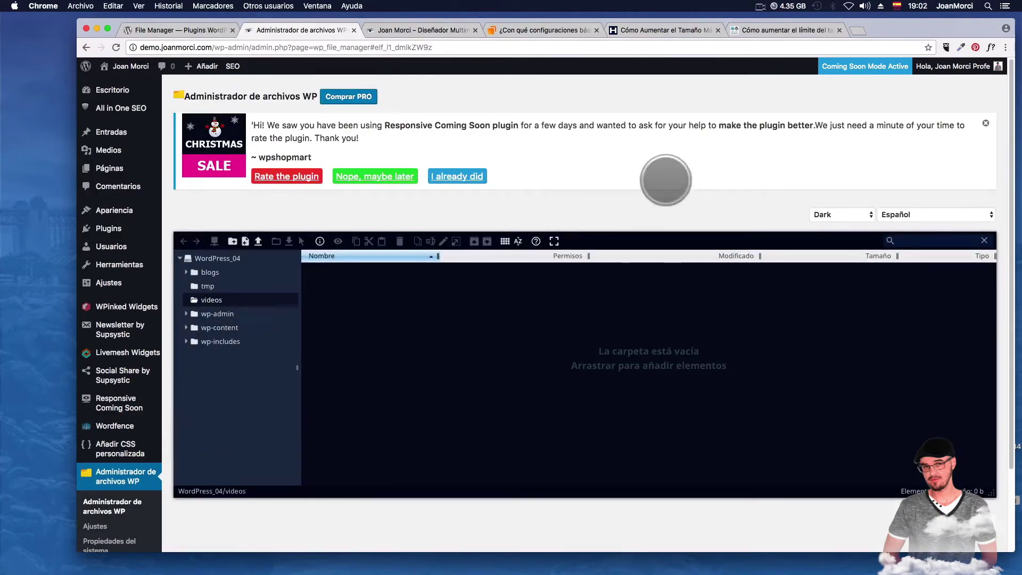
pyautogui.click(985, 123)
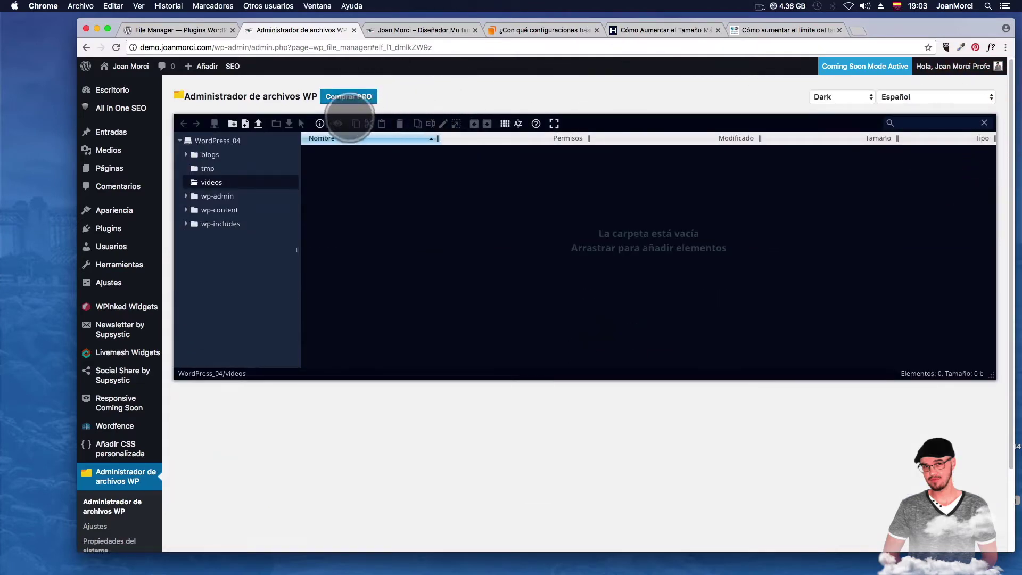
pyautogui.click(349, 97)
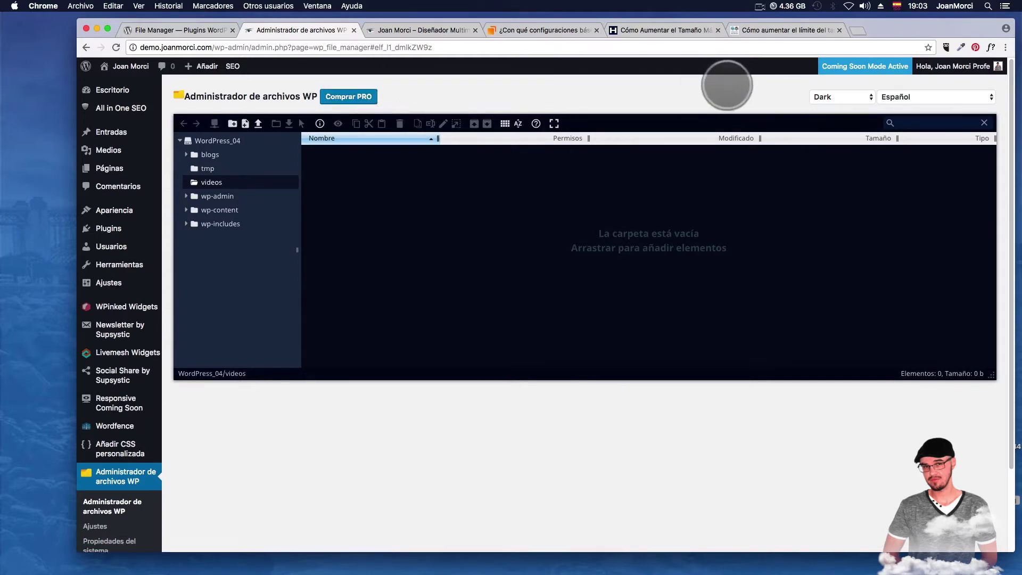
# - Try the Light - Default theme in the file manager and return it to the Dark theme
pyautogui.click(846, 96)
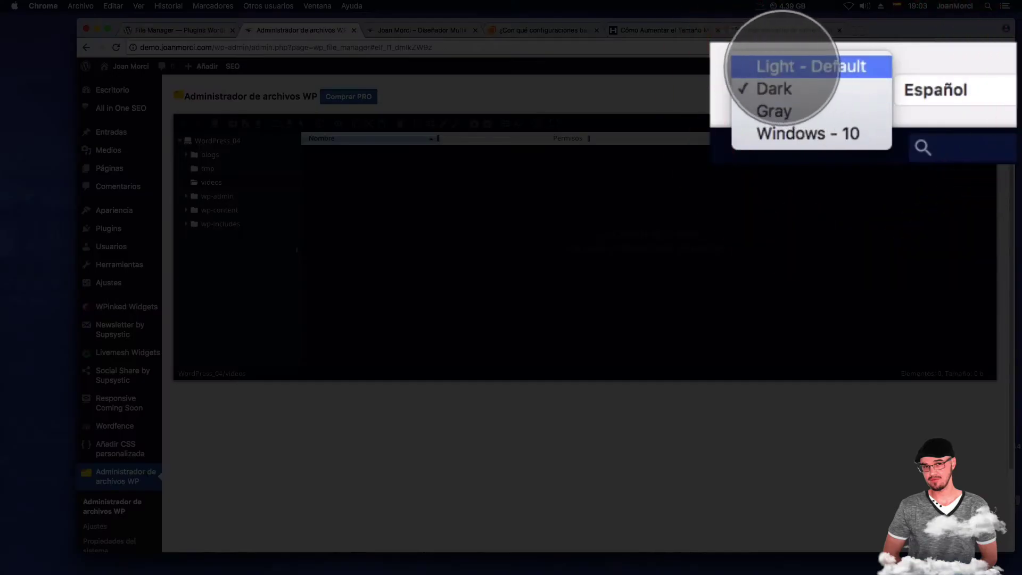
pyautogui.click(823, 88)
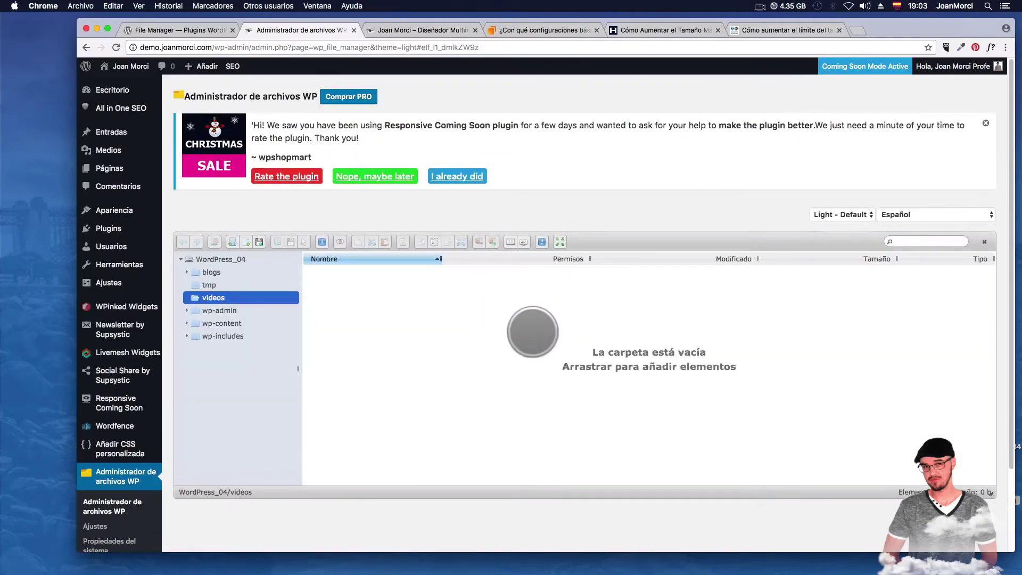
pyautogui.click(901, 213)
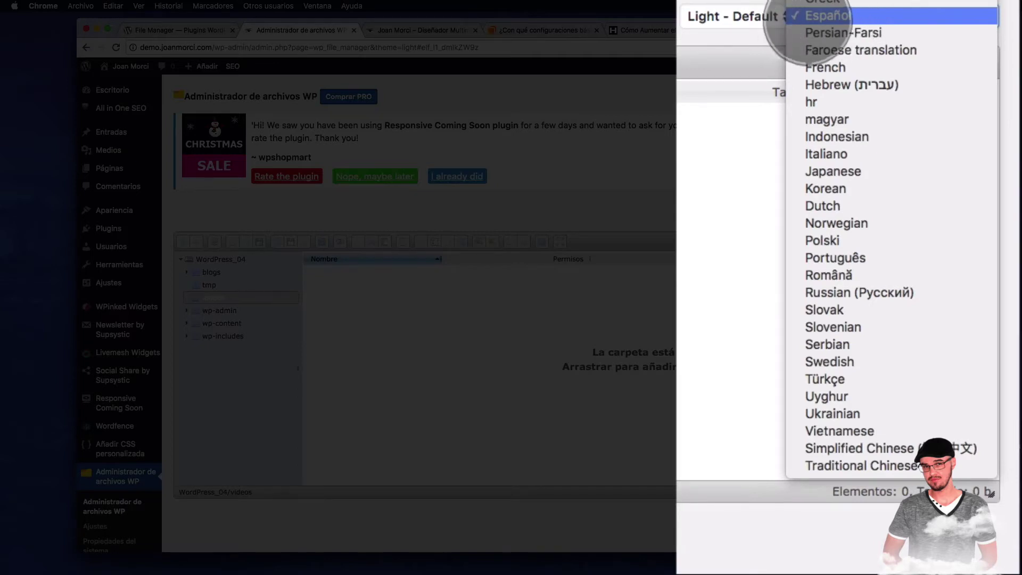
pyautogui.click(697, 26)
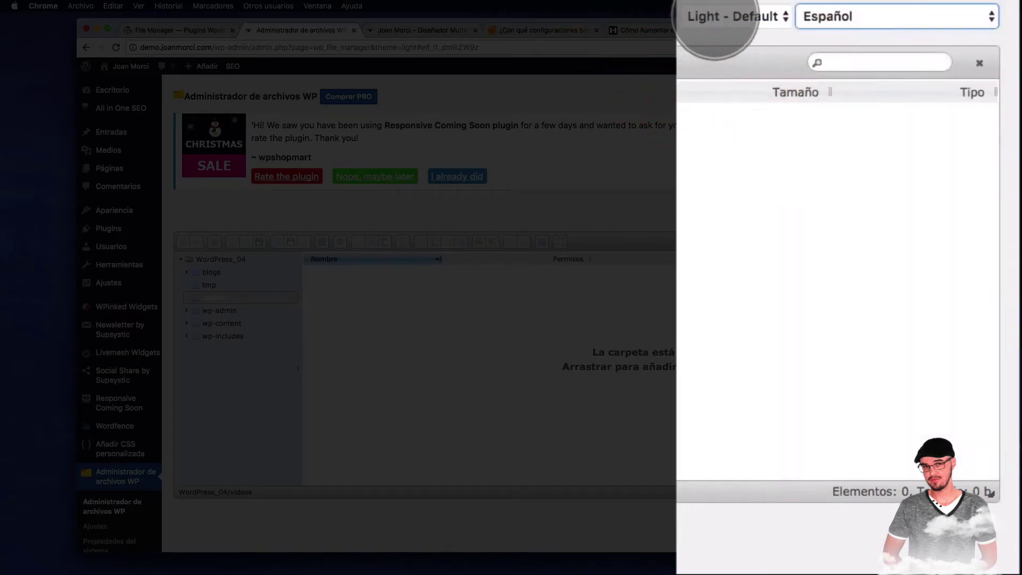
pyautogui.click(697, 18)
pyautogui.click(707, 28)
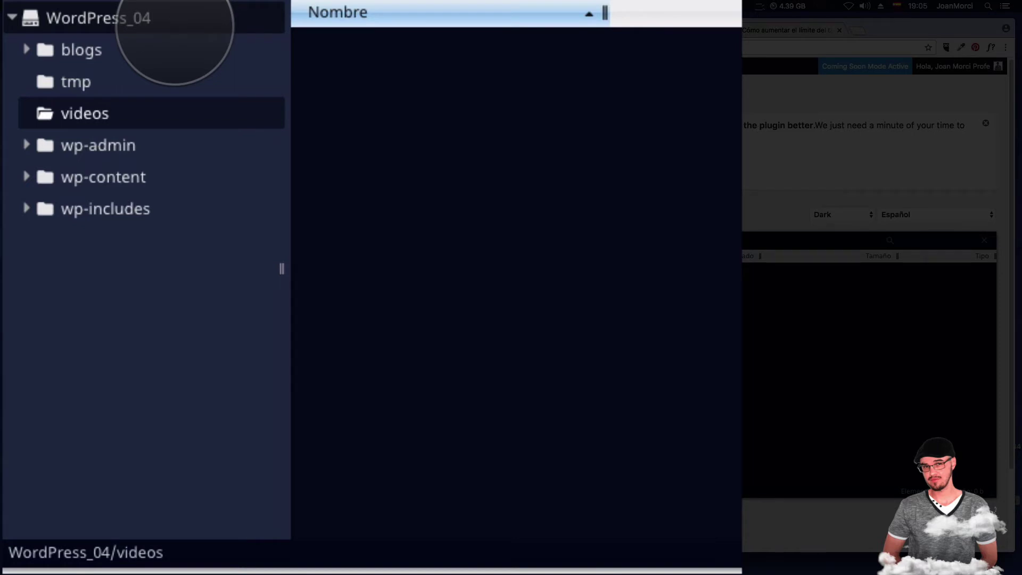
# - Open the WordPress_04 root folder and review the folders and files it contains
pyautogui.click(65, 31)
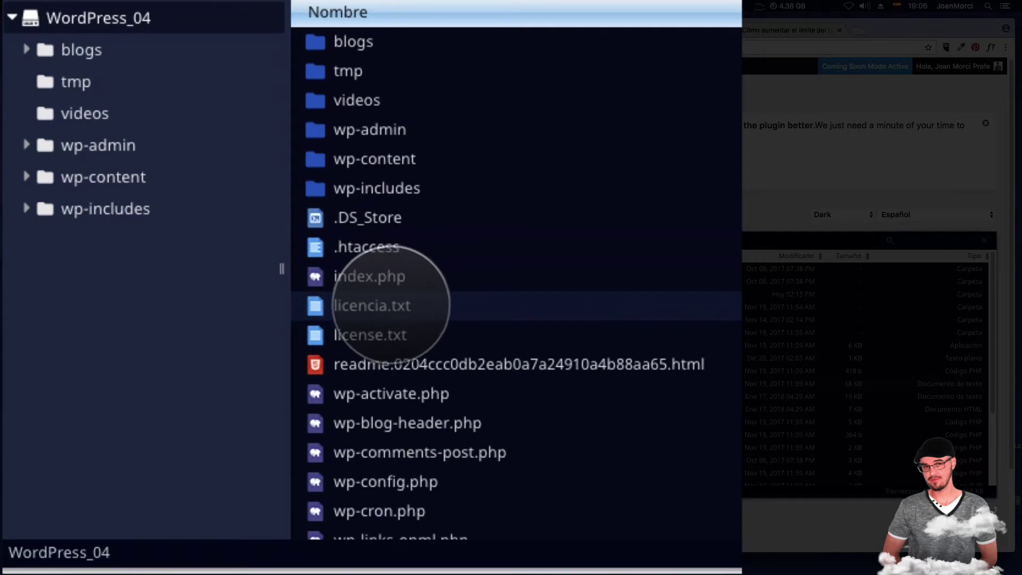
pyautogui.scroll(-5, 349, 310)
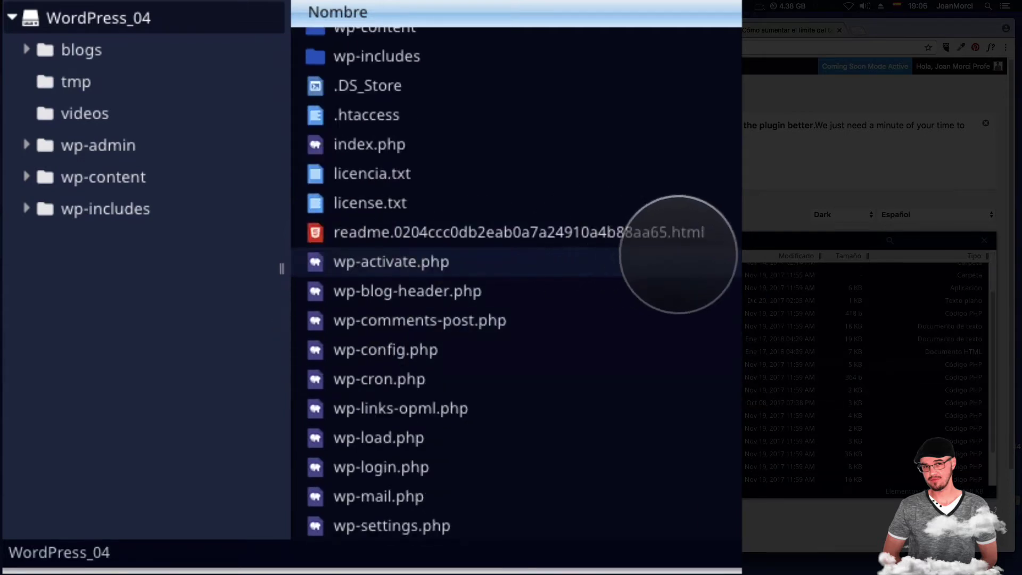
pyautogui.scroll(-8, 433, 308)
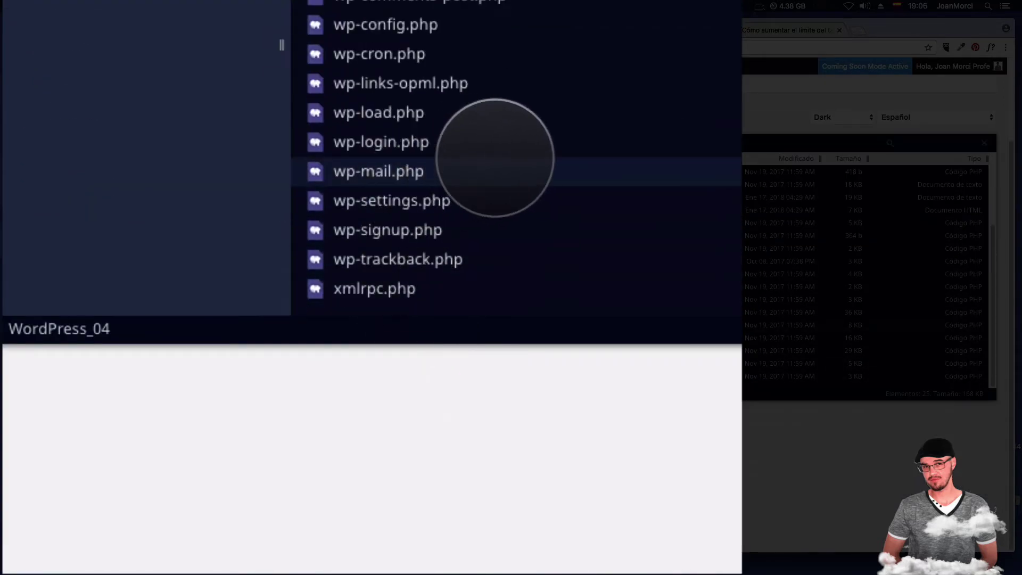
pyautogui.scroll(10, 495, 156)
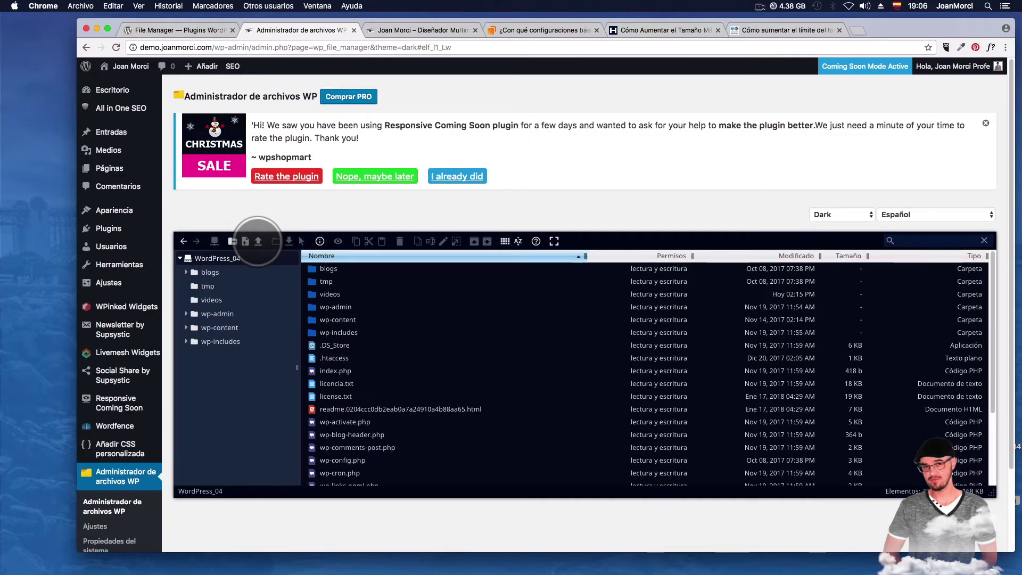
# - Open the media library in a separate browser tab, dismiss its promotional notice, and return to the file manager
pyautogui.rightClick(110, 151)
pyautogui.click(113, 153)
pyautogui.click(436, 29)
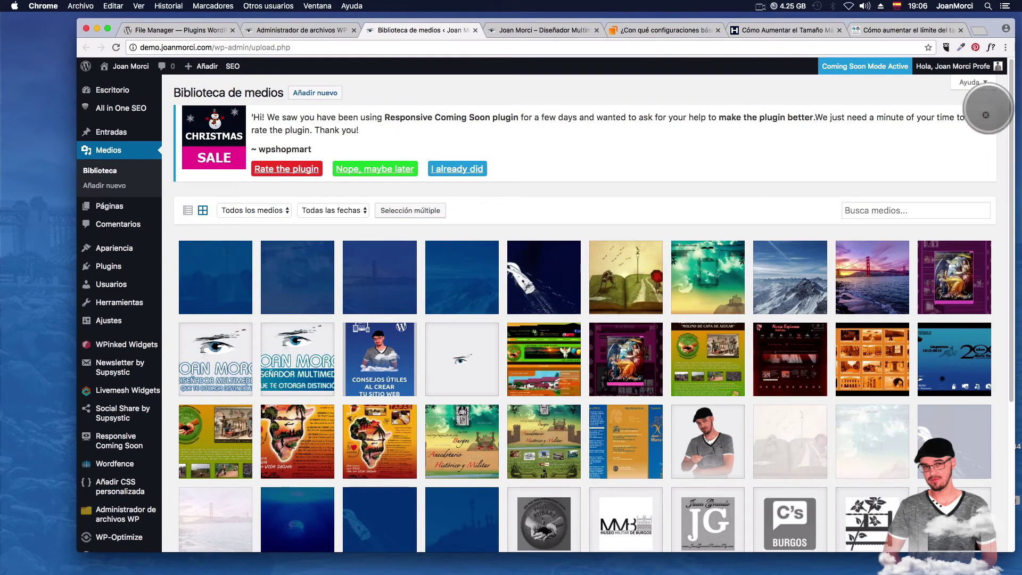
pyautogui.click(986, 115)
pyautogui.click(340, 27)
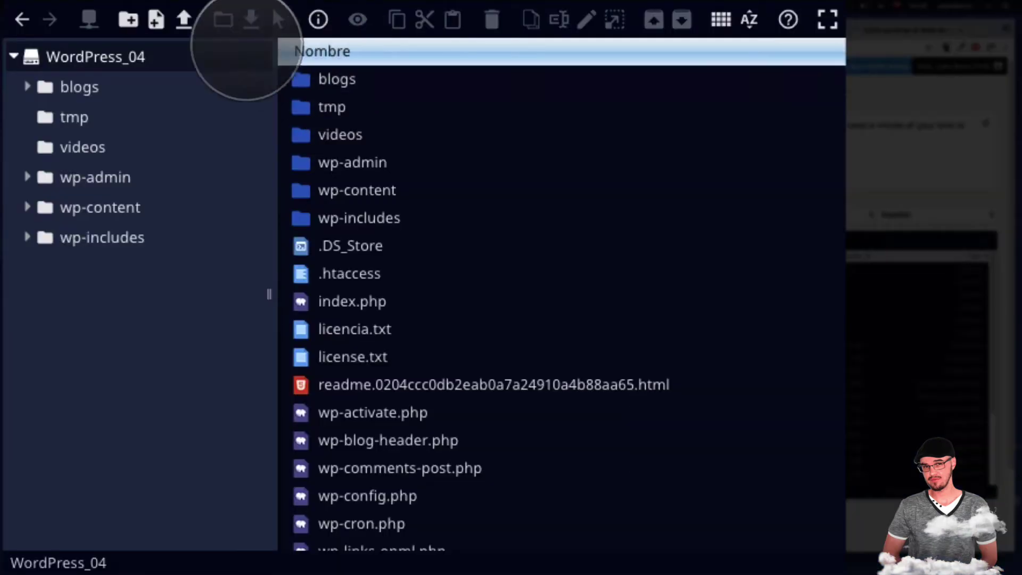
# - Create a folder named imagenes in the WordPress_04 root folder
pyautogui.click(128, 19)
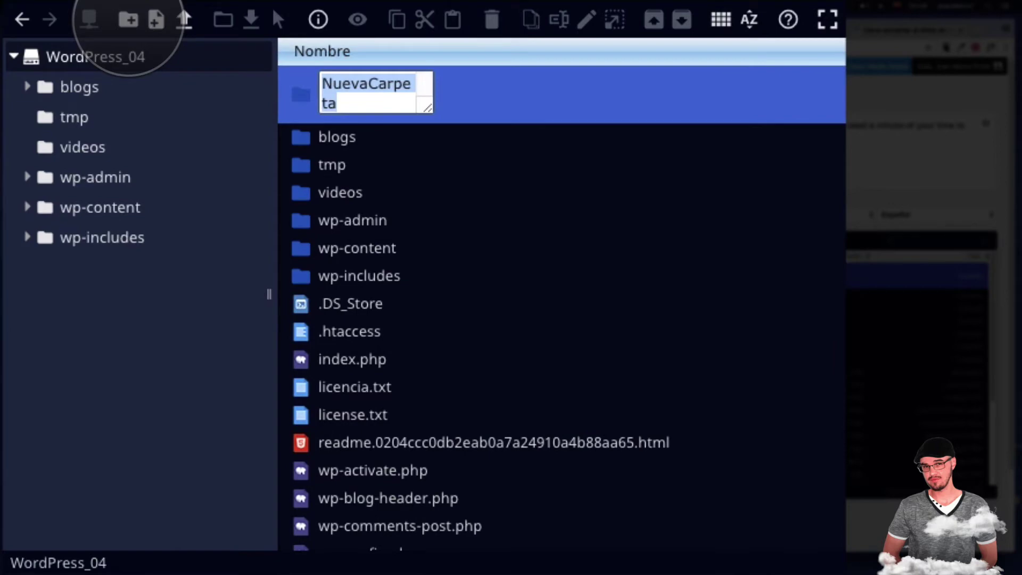
pyautogui.write('imagenes')
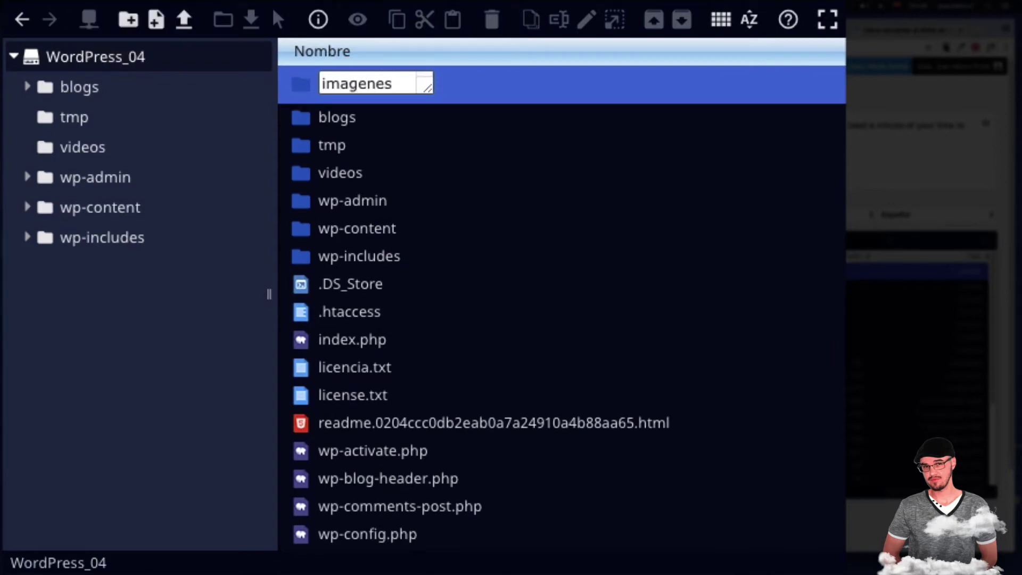
pyautogui.click(460, 84)
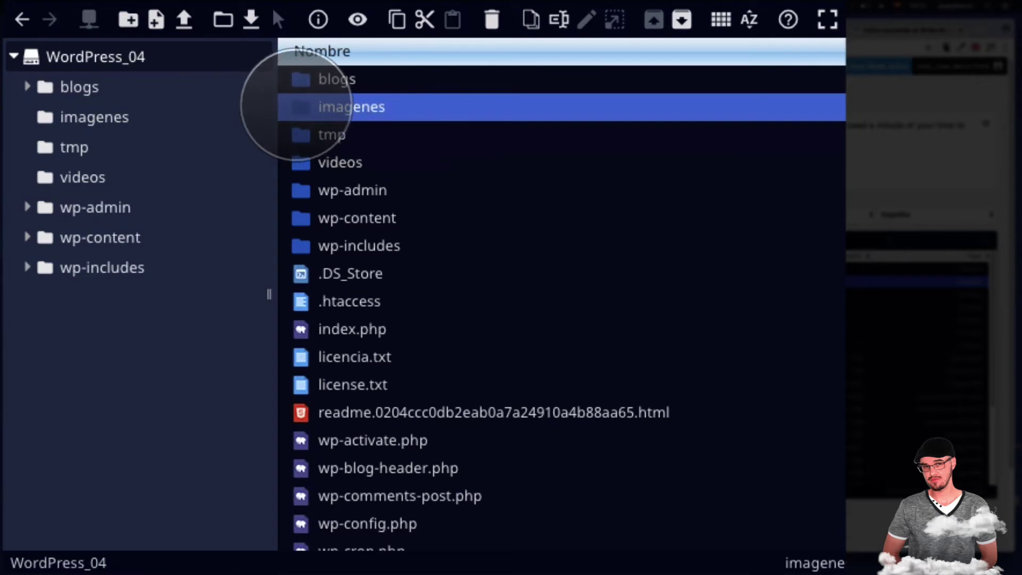
# - Create a folder named fuentes in the WordPress_04 root folder
pyautogui.click(290, 162)
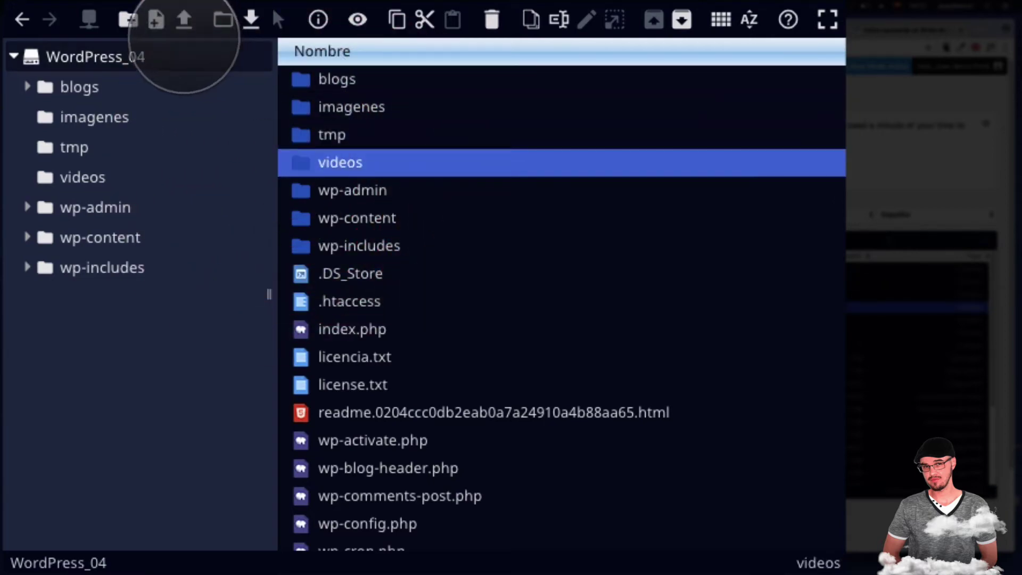
pyautogui.click(128, 20)
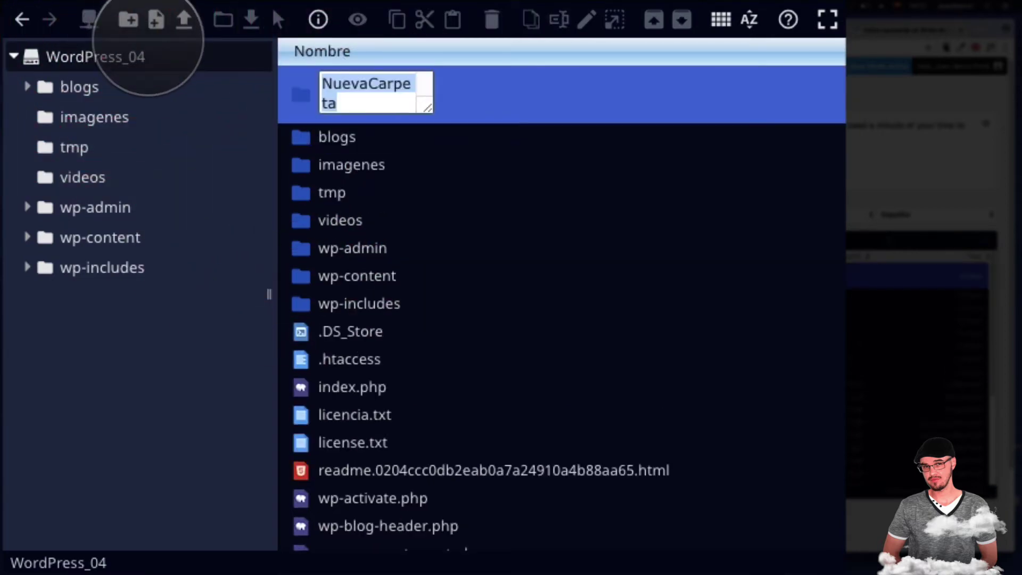
pyautogui.write('fuentes')
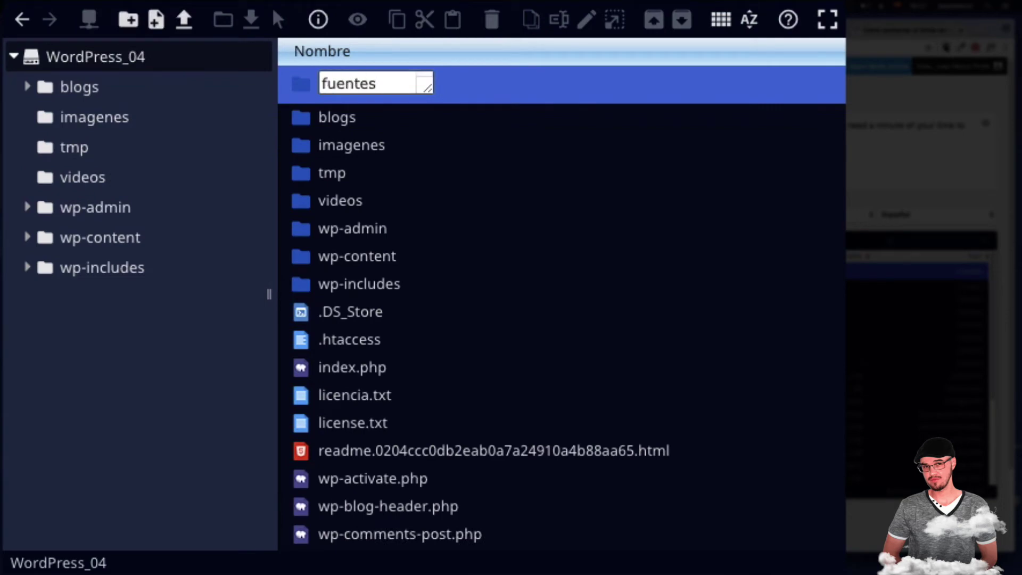
pyautogui.click(295, 82)
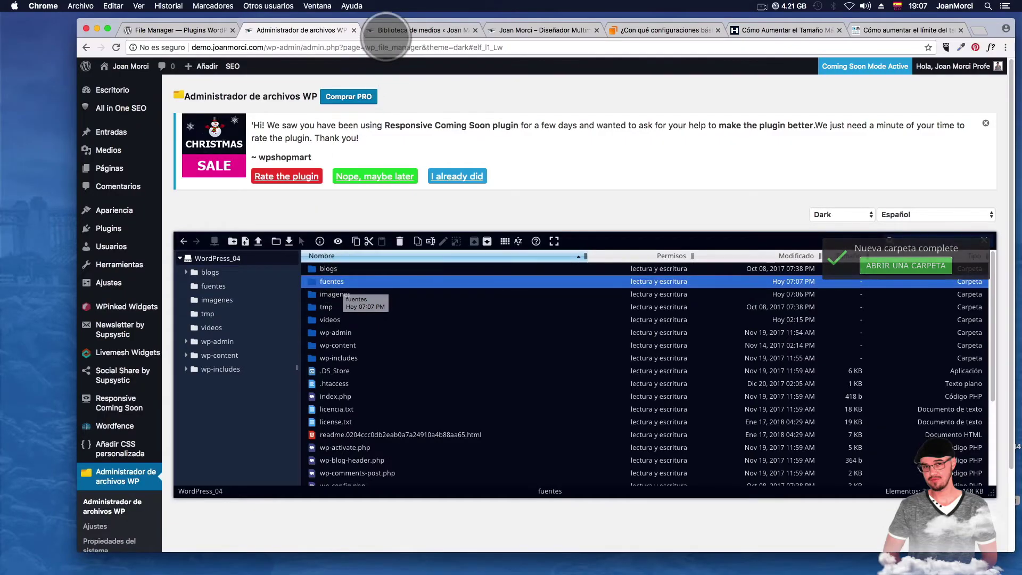
# - Start adding new media in the media library and open the file chooser for the upload
pyautogui.click(387, 31)
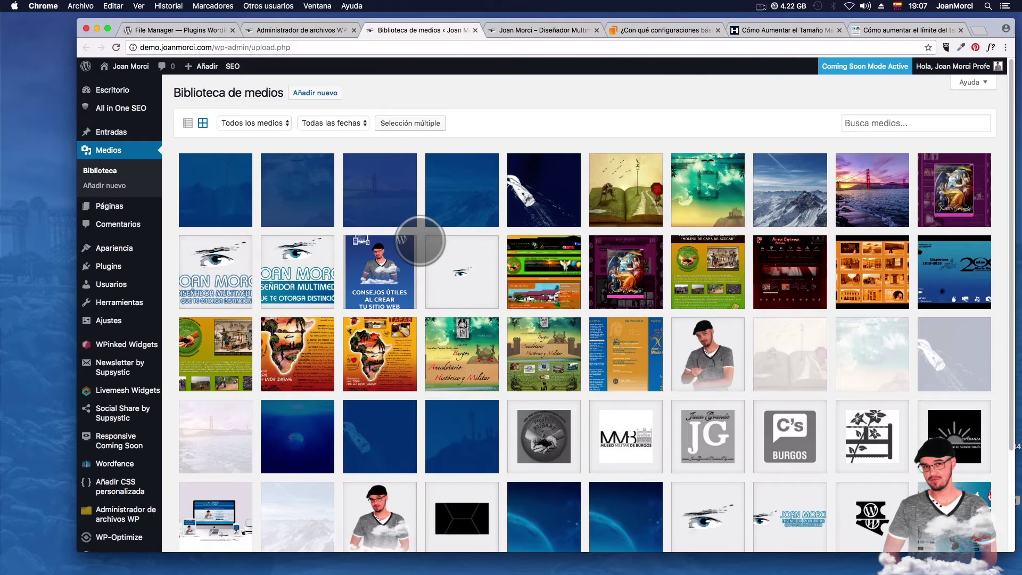
pyautogui.click(315, 93)
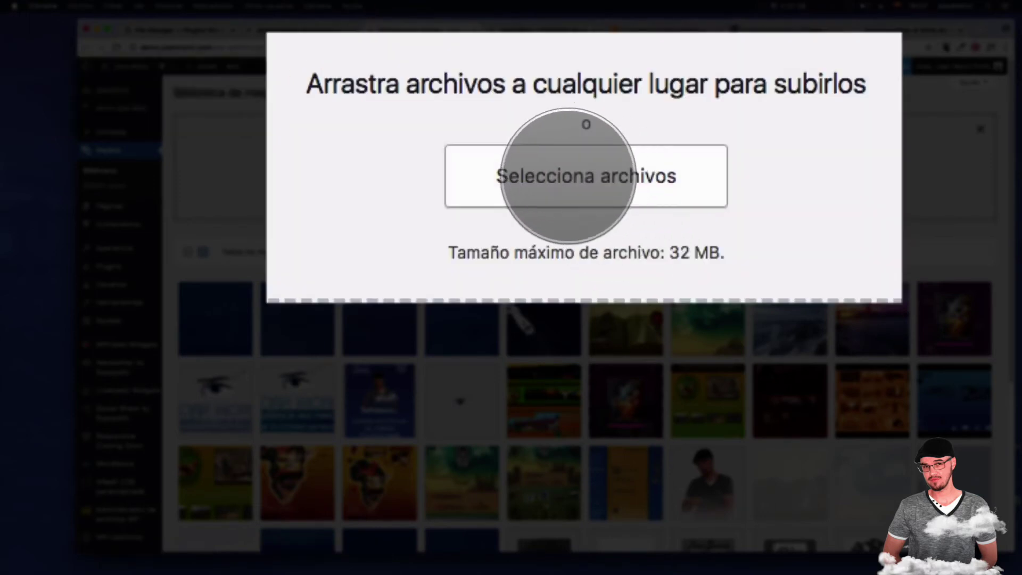
pyautogui.click(500, 168)
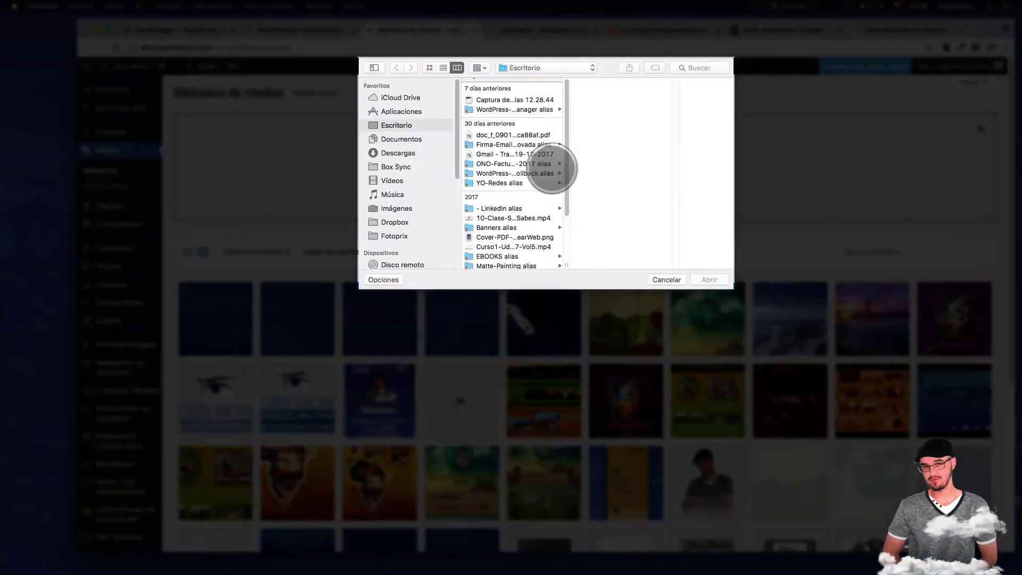
# - Try to choose bauhaus-regular.ttf from Subir (pruebas)/fuentes for the media library upload, and cancel the file chooser
pyautogui.click(530, 109)
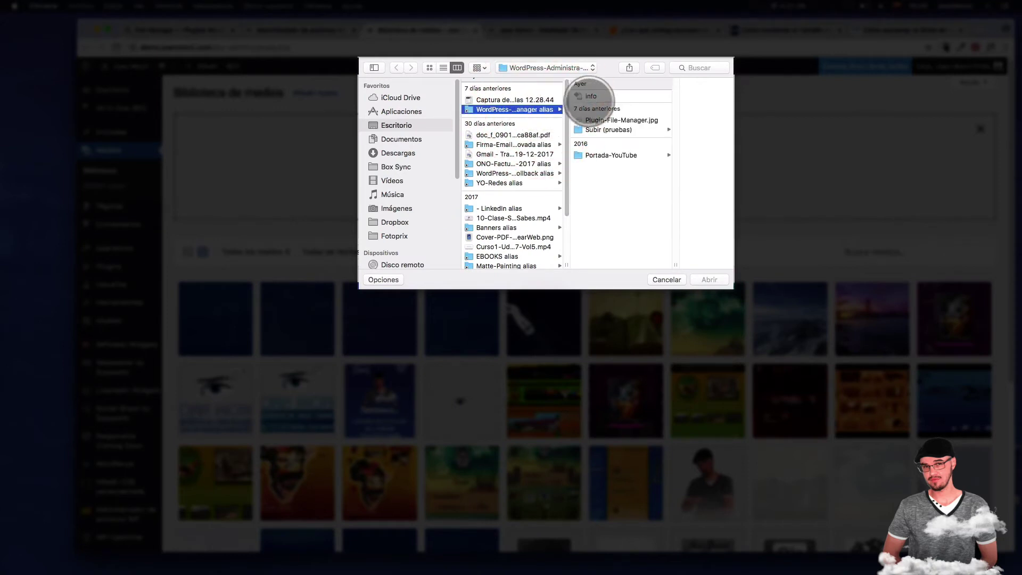
pyautogui.click(604, 130)
pyautogui.click(652, 97)
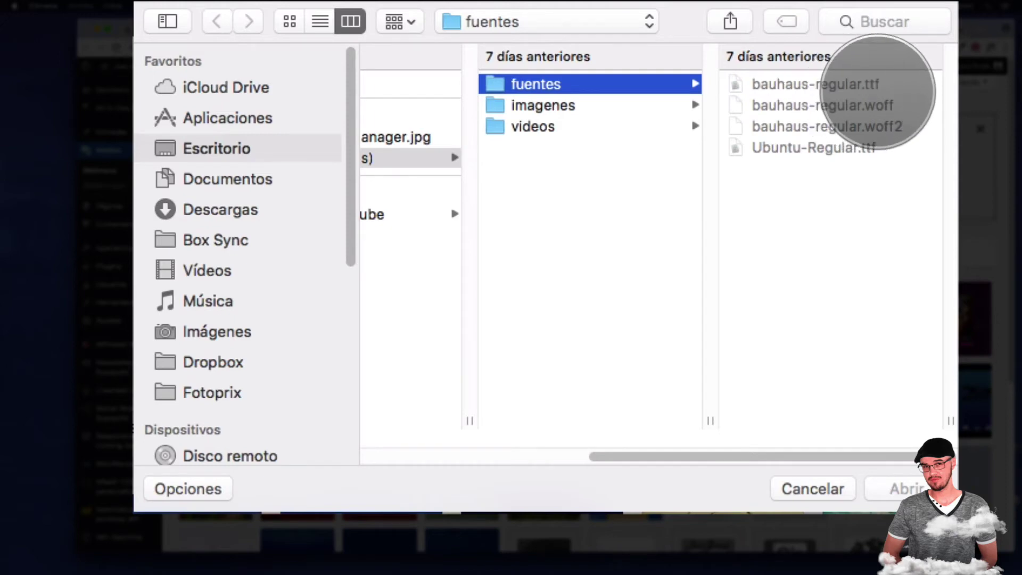
pyautogui.click(830, 80)
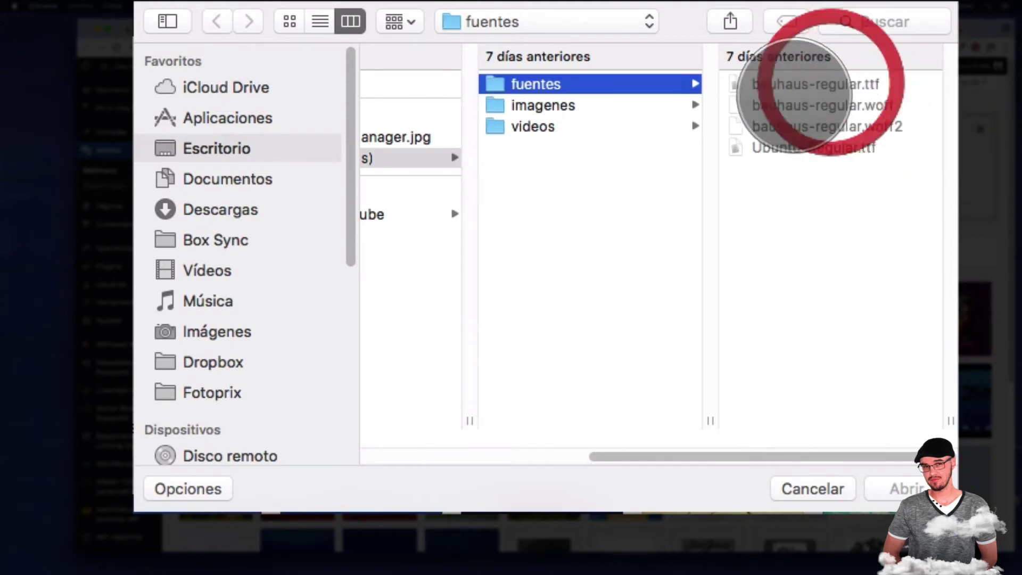
pyautogui.click(787, 171)
pyautogui.click(666, 279)
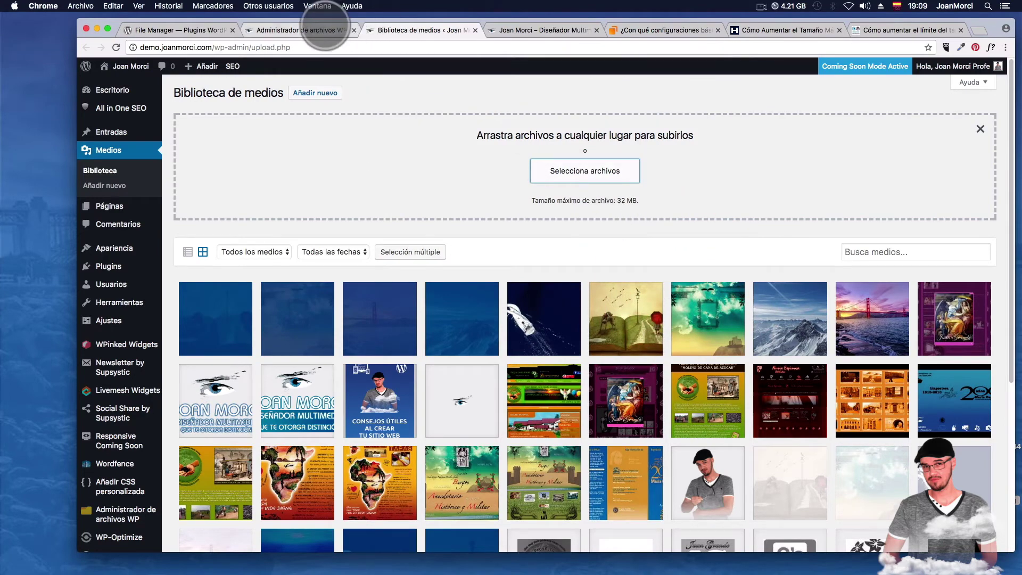
# - Return to the file manager and open wp-config.php as a preview and in the file editor, closing both without saving
pyautogui.click(320, 30)
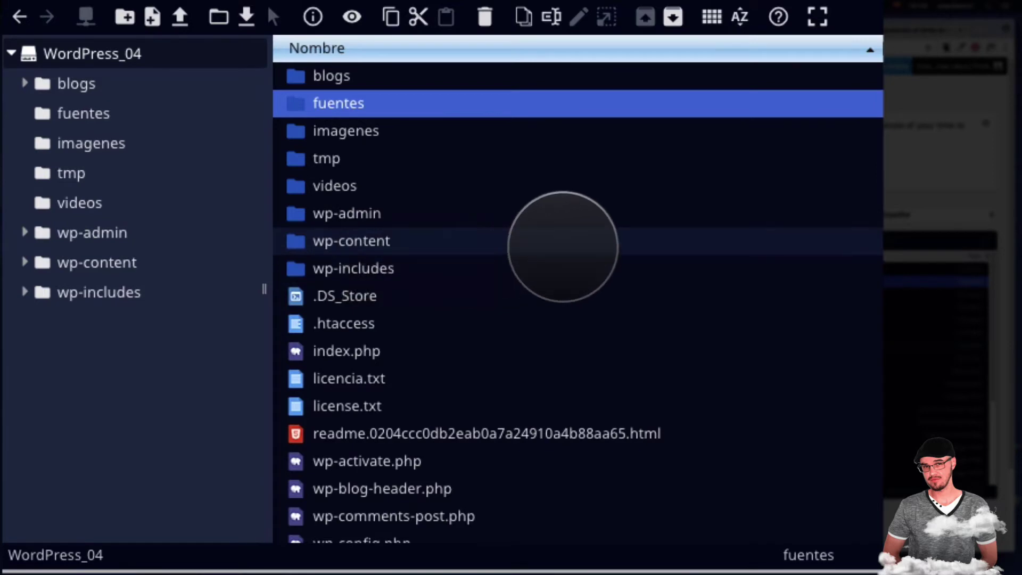
pyautogui.scroll(-8, 474, 247)
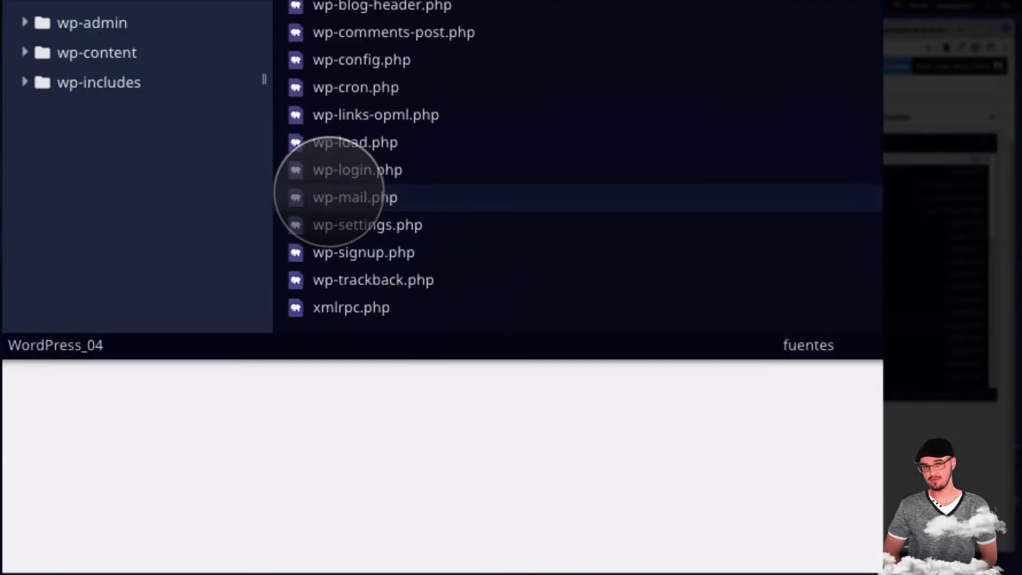
pyautogui.click(365, 60)
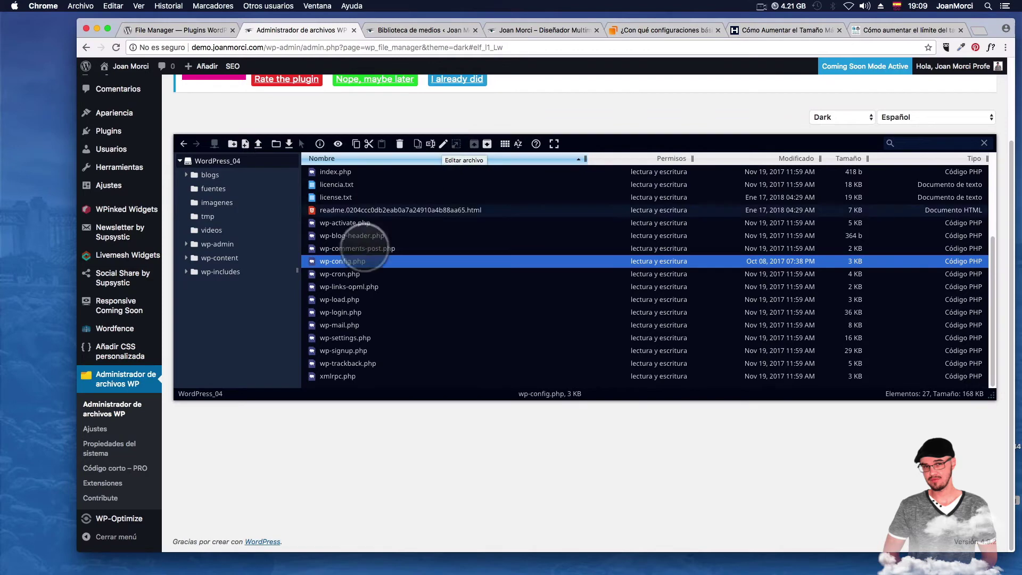
pyautogui.doubleClick(320, 261)
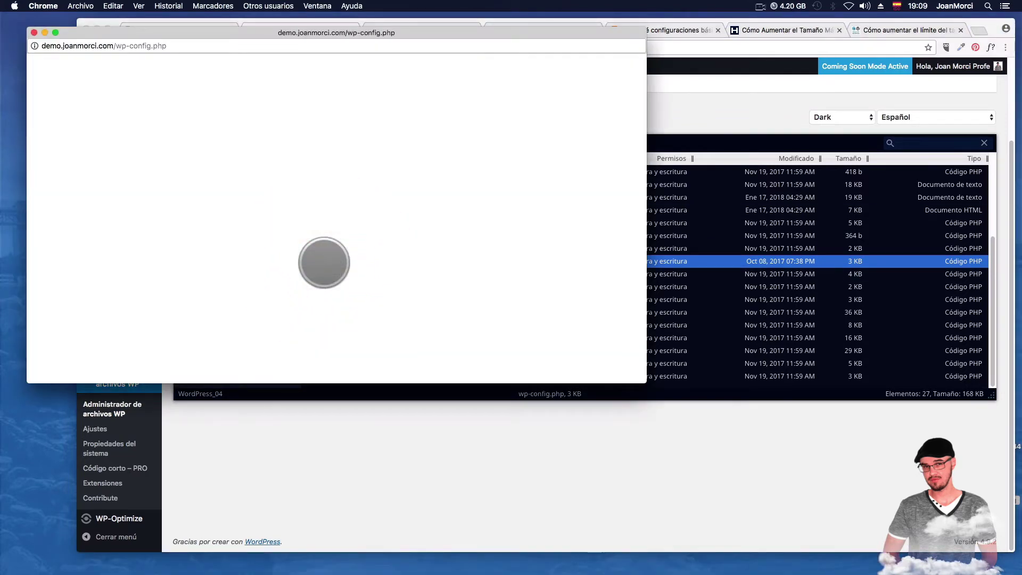
pyautogui.click(34, 33)
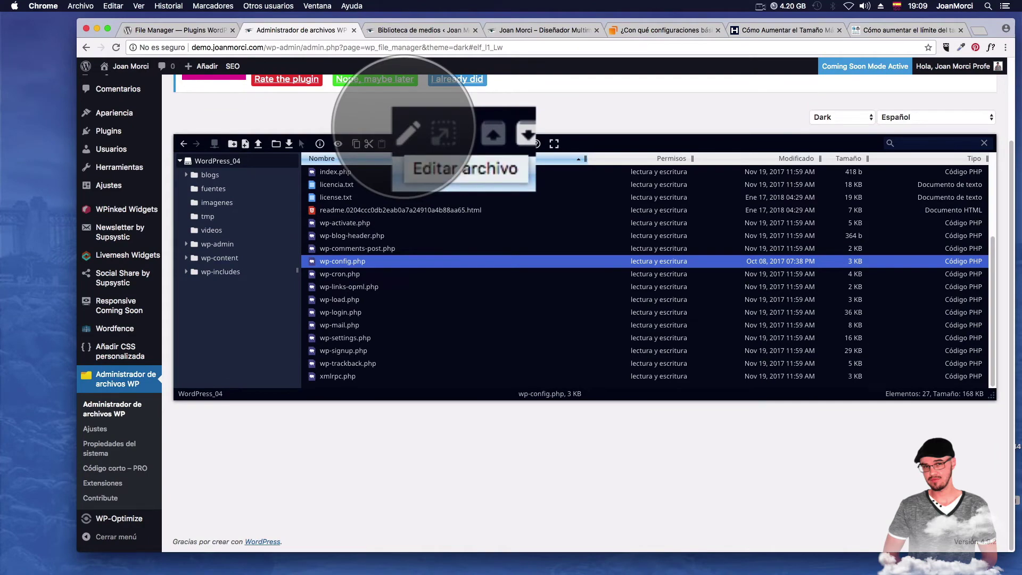
pyautogui.click(404, 129)
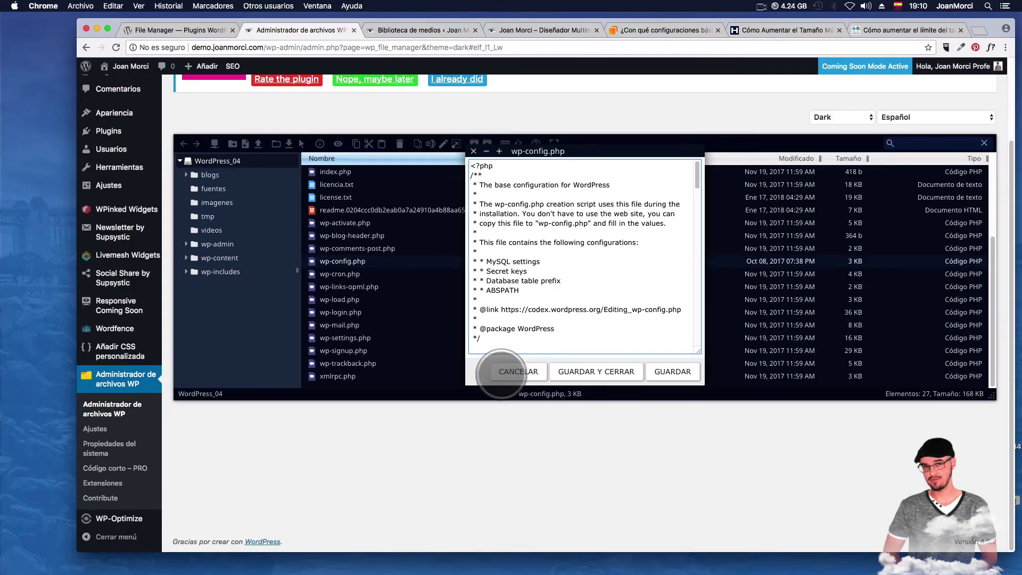
pyautogui.click(456, 468)
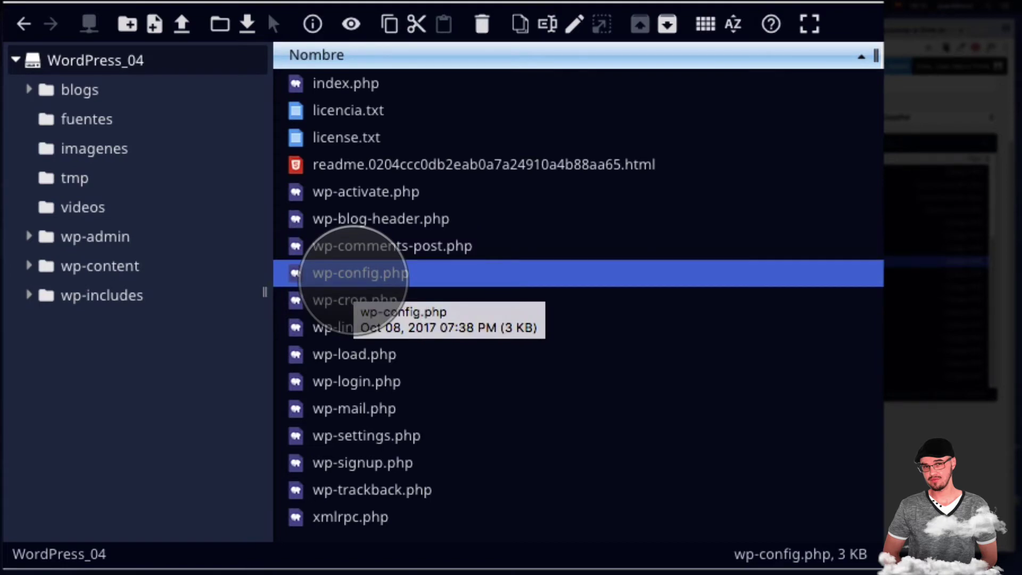
# - Look into the fuentes and blogs folders and return to the WordPress_04 root folder
pyautogui.scroll(10, 354, 277)
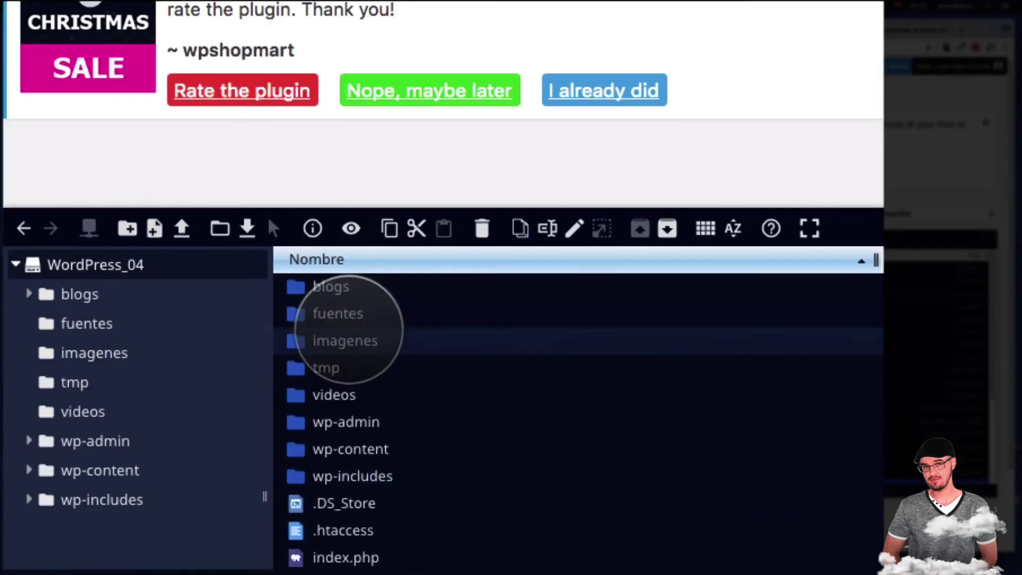
pyautogui.doubleClick(355, 322)
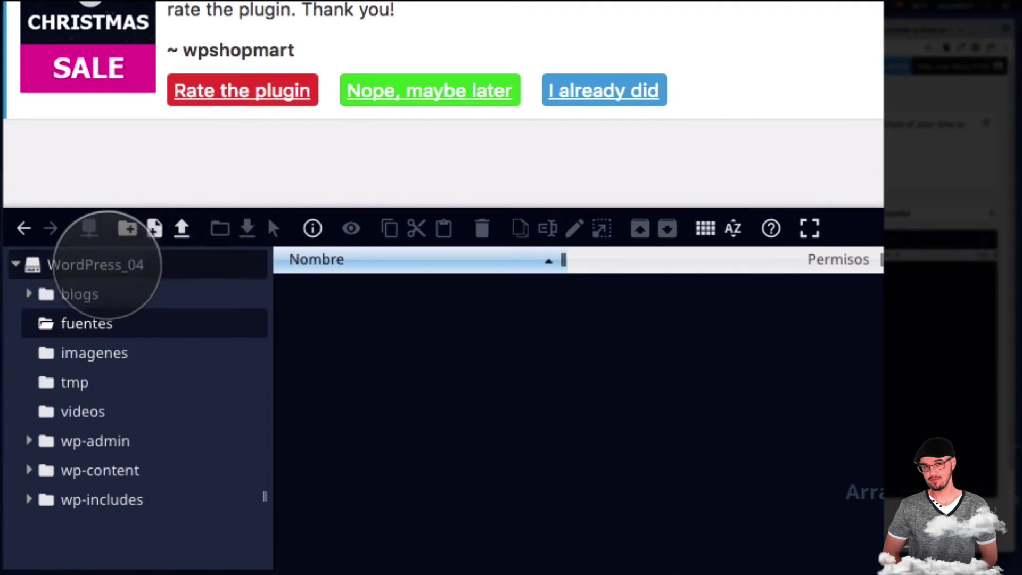
pyautogui.click(60, 320)
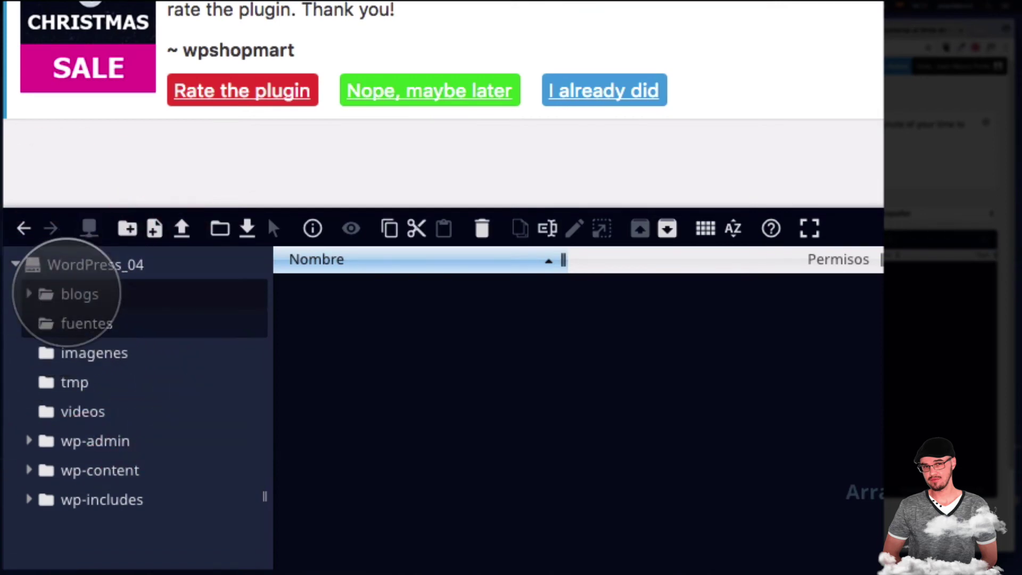
pyautogui.click(70, 296)
pyautogui.click(93, 264)
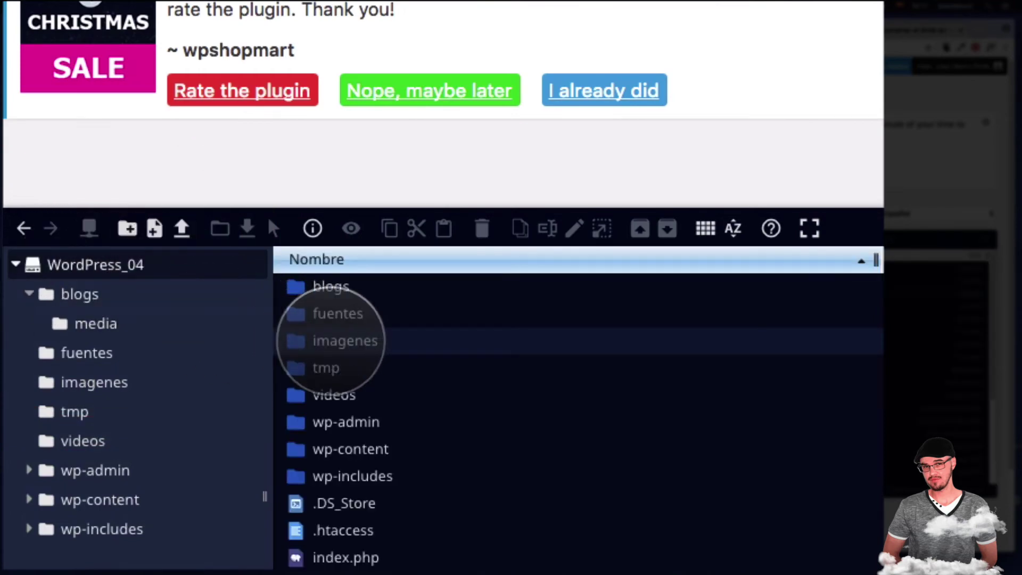
# - Upload bauhaus-regular.ttf, bauhaus-regular.woff and bauhaus-regular.woff2 from Subir (pruebas)/fuentes on the computer into the site's fuentes folder
pyautogui.doubleClick(304, 318)
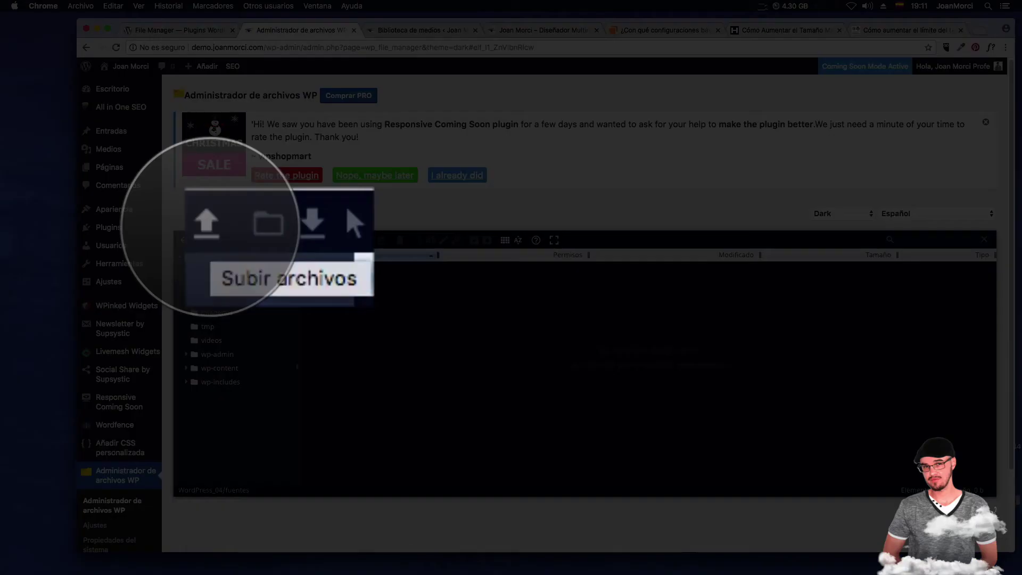
pyautogui.click(258, 240)
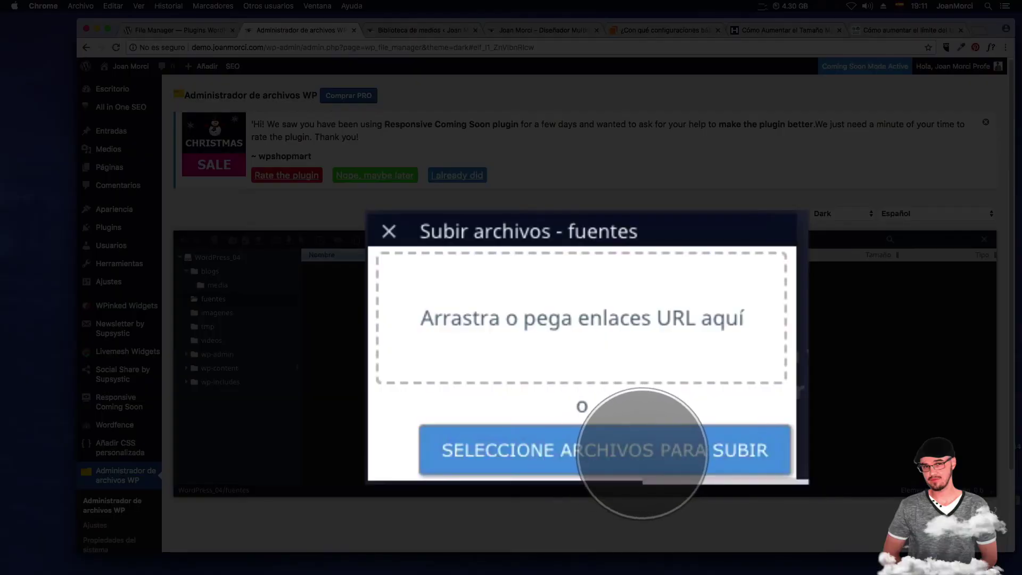
pyautogui.click(590, 388)
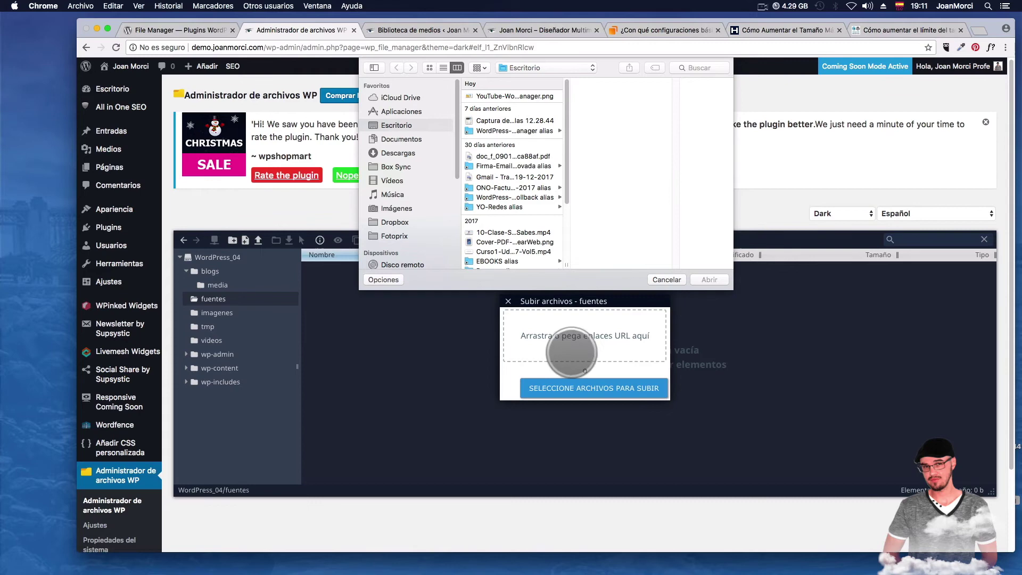
pyautogui.click(32, 210)
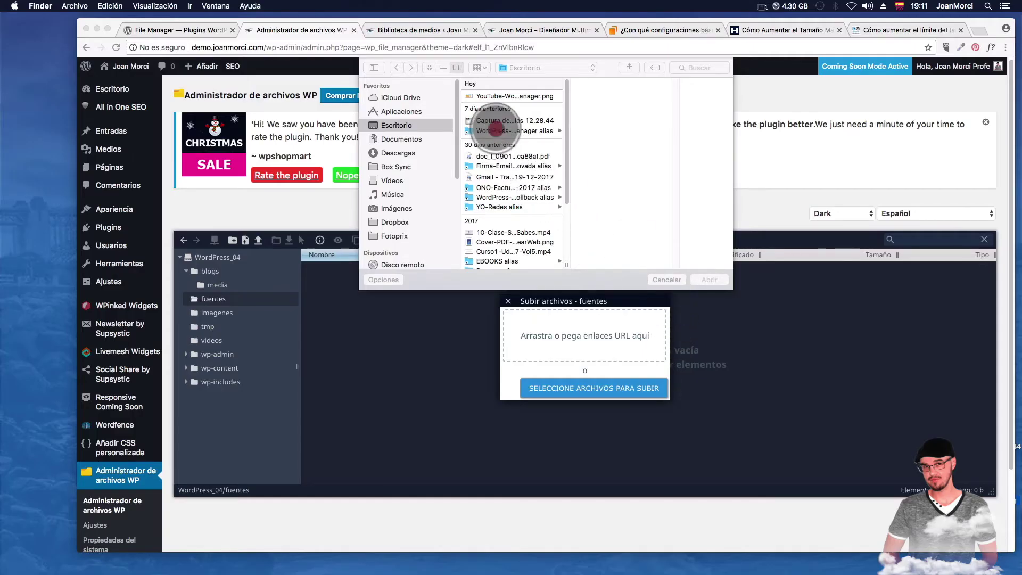
pyautogui.click(492, 127)
pyautogui.click(492, 130)
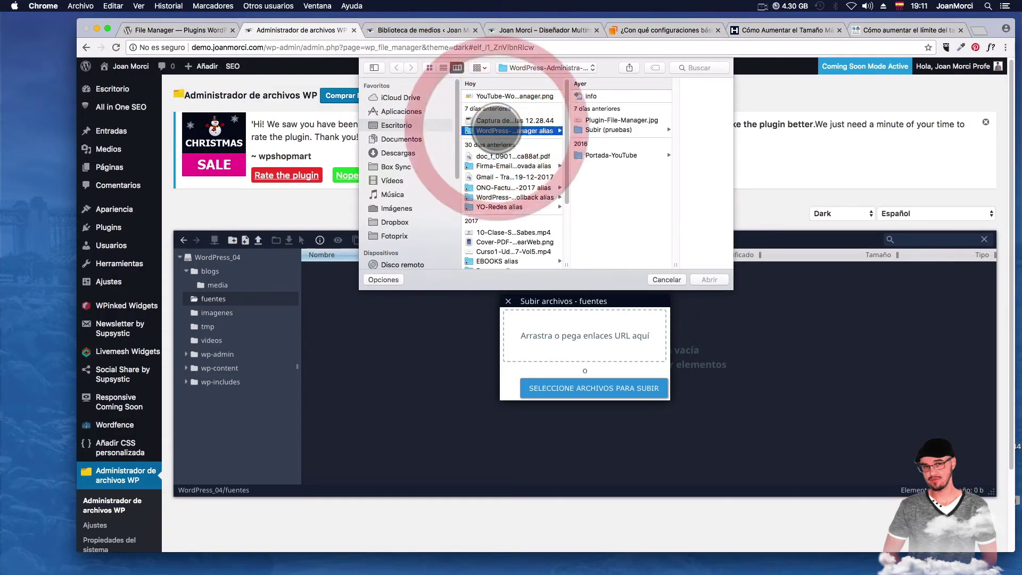
pyautogui.click(596, 129)
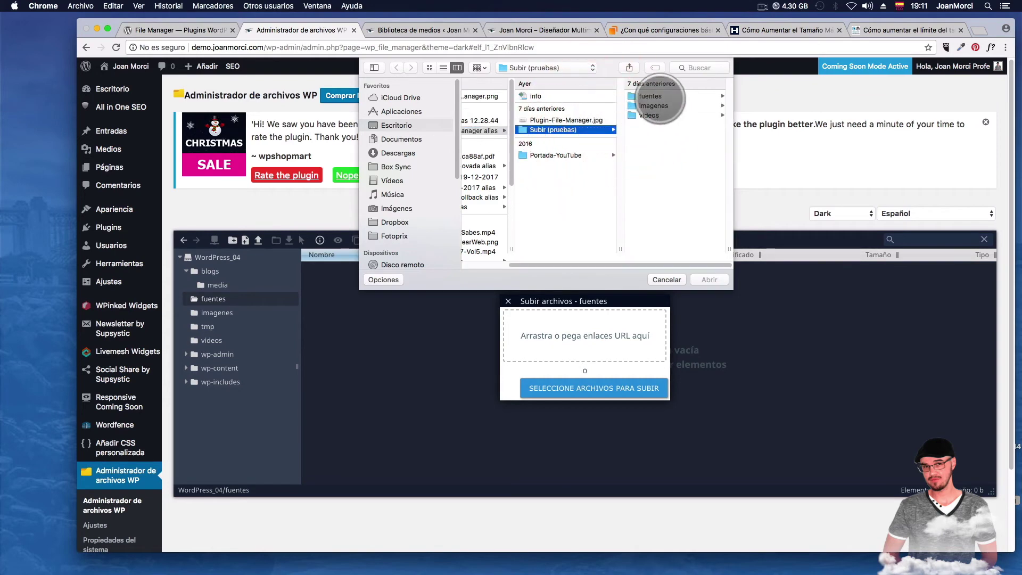
pyautogui.click(670, 96)
pyautogui.click(836, 95)
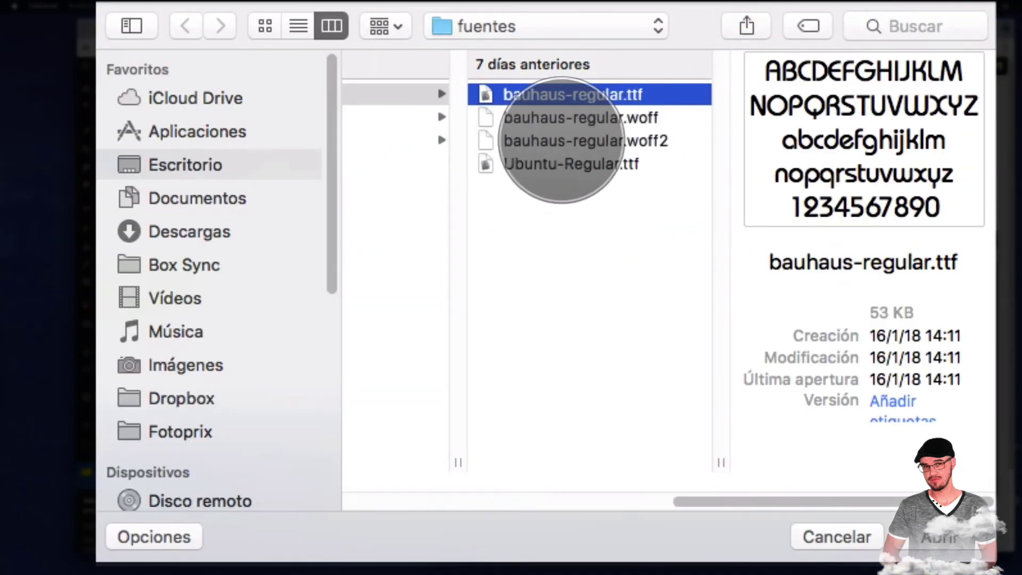
pyautogui.keyDown('shift'); pyautogui.click(610, 141); pyautogui.keyUp('shift')
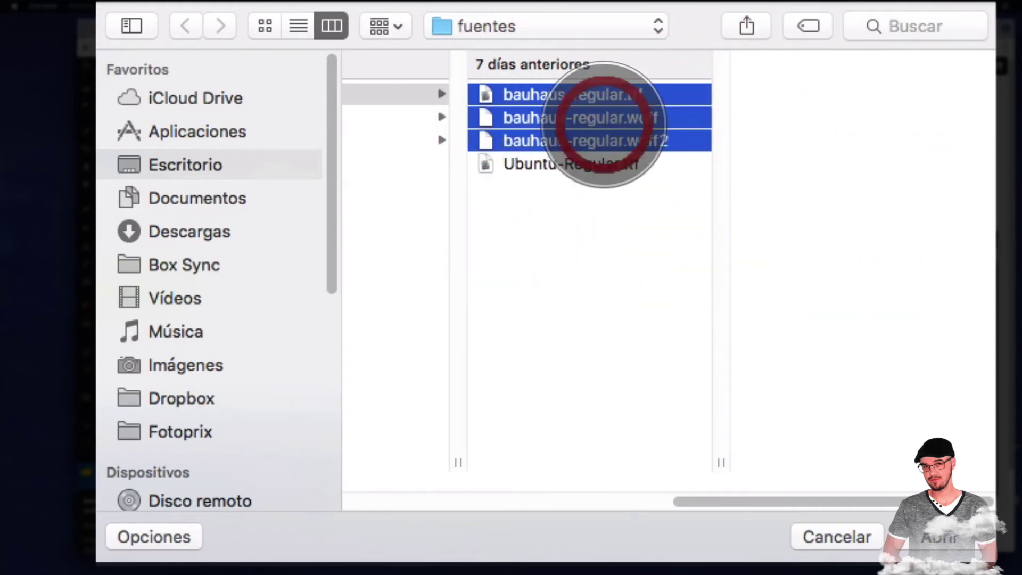
pyautogui.press('Return')
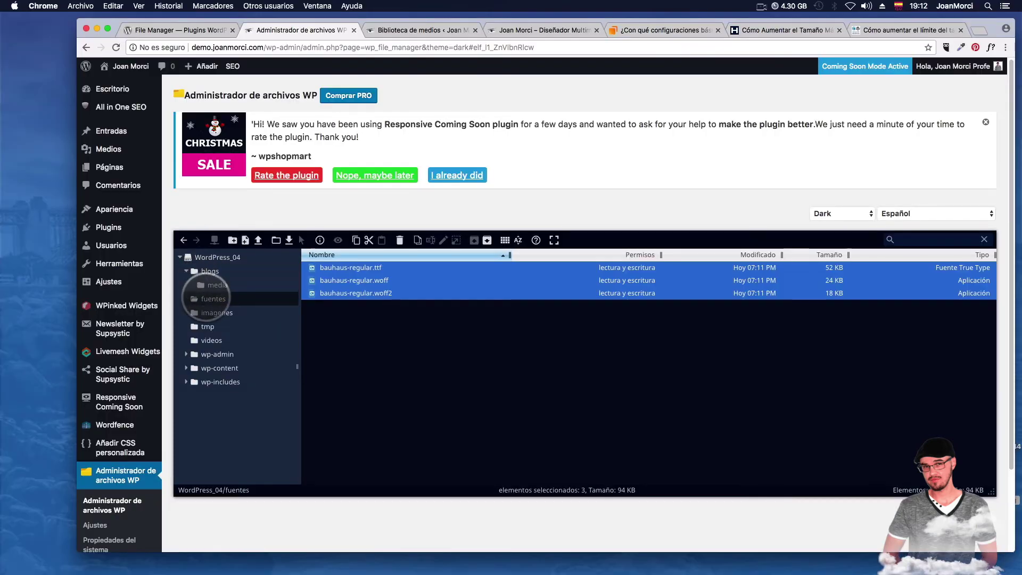
# - Upload the eight firma icon PNGs, from icono-email-firma.png to icono-youtube-firma.png, from Subir (pruebas)/imagenes into the site's imagenes folder
pyautogui.click(215, 312)
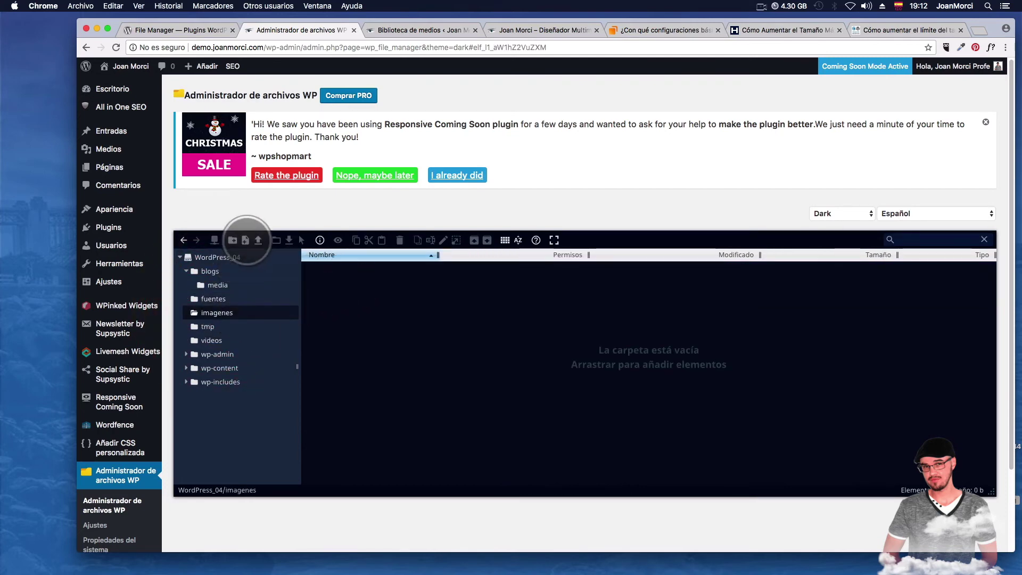
pyautogui.click(258, 240)
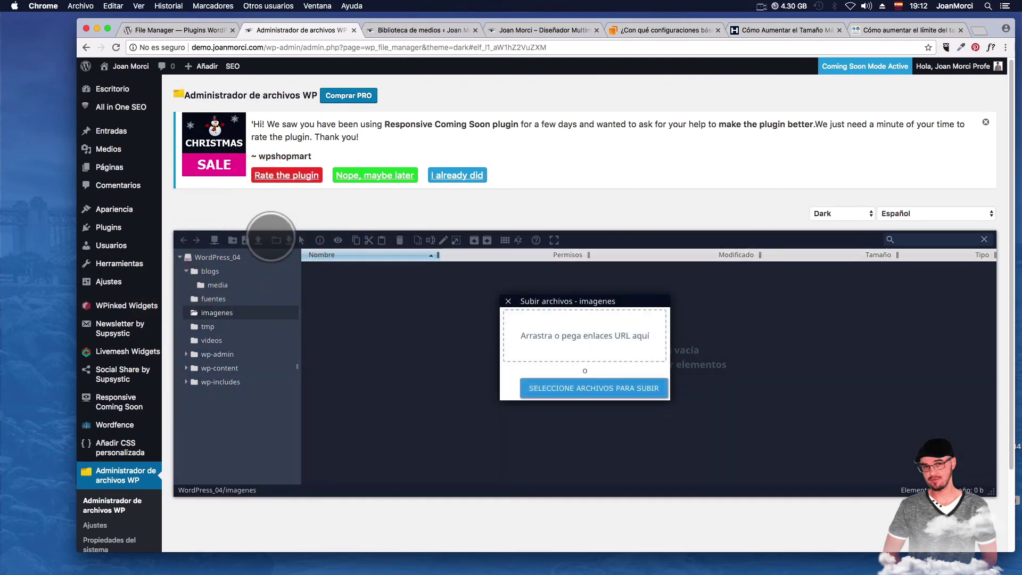
pyautogui.click(587, 386)
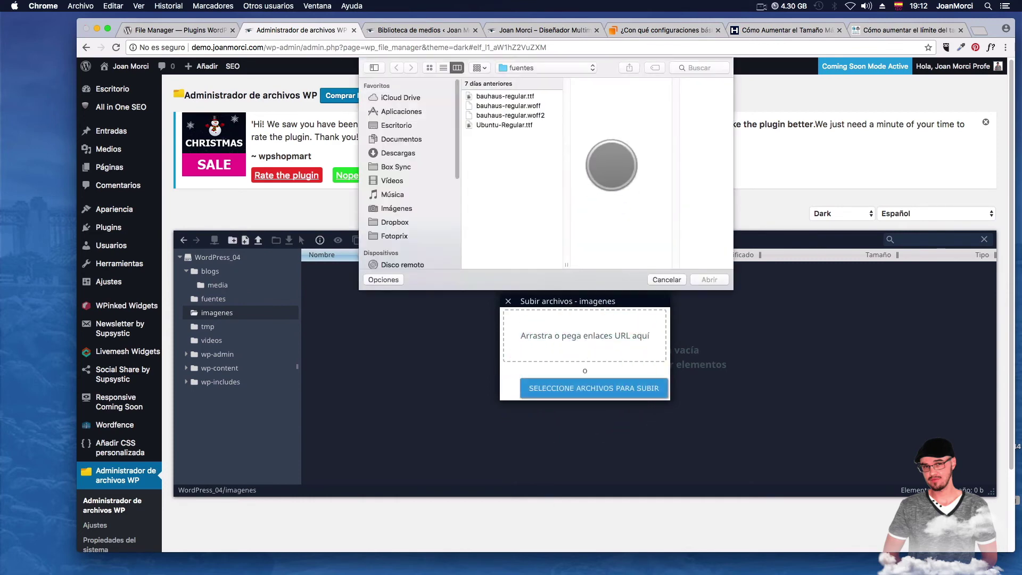
pyautogui.click(514, 68)
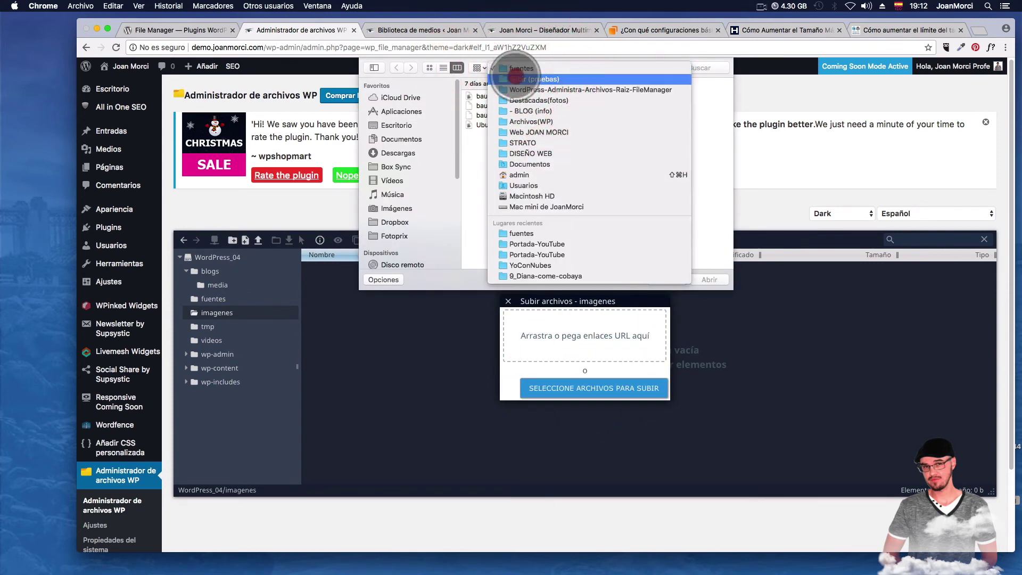
pyautogui.click(538, 80)
pyautogui.click(659, 106)
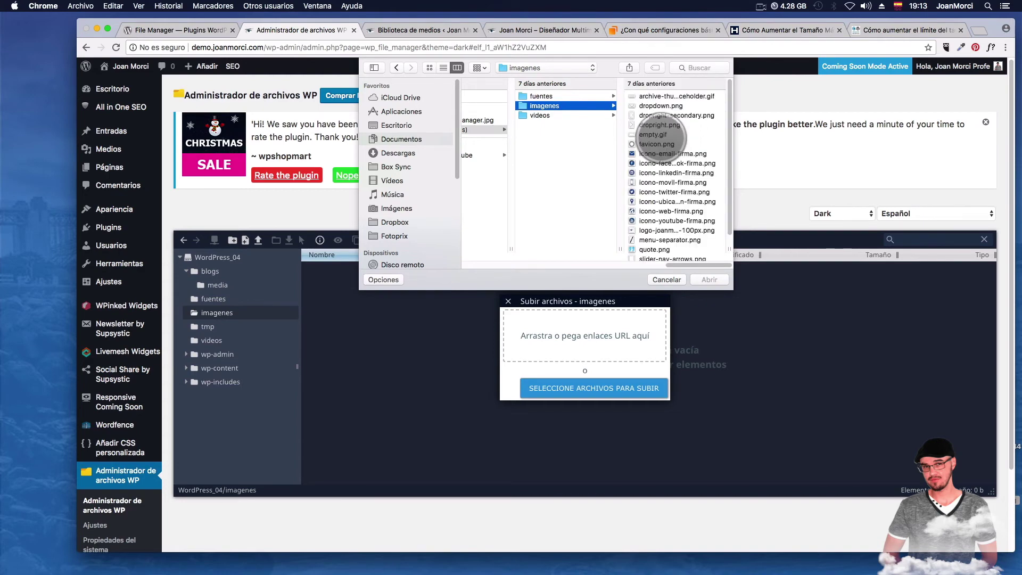
pyautogui.click(666, 153)
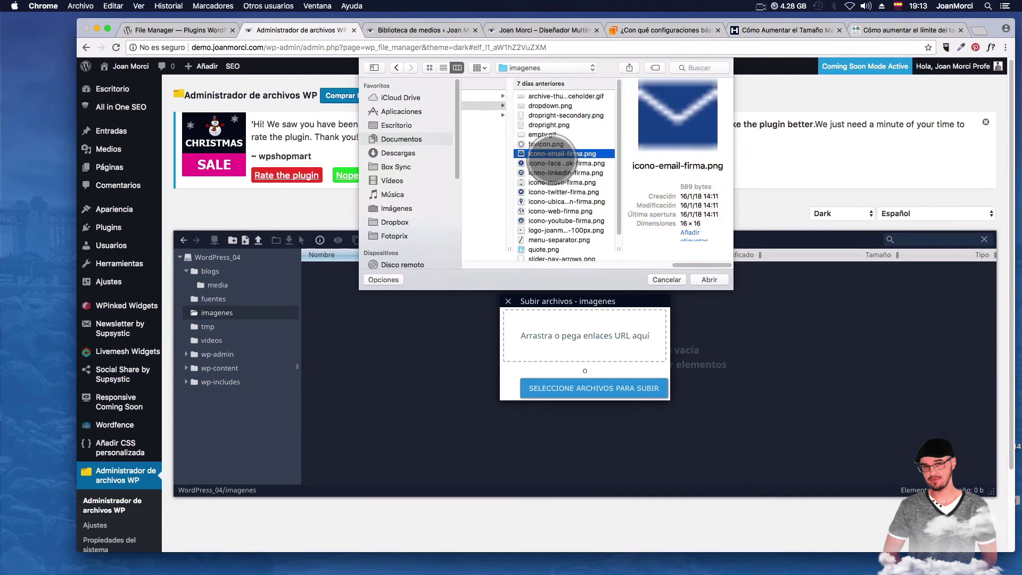
pyautogui.keyDown('shift'); pyautogui.click(530, 172); pyautogui.keyUp('shift')
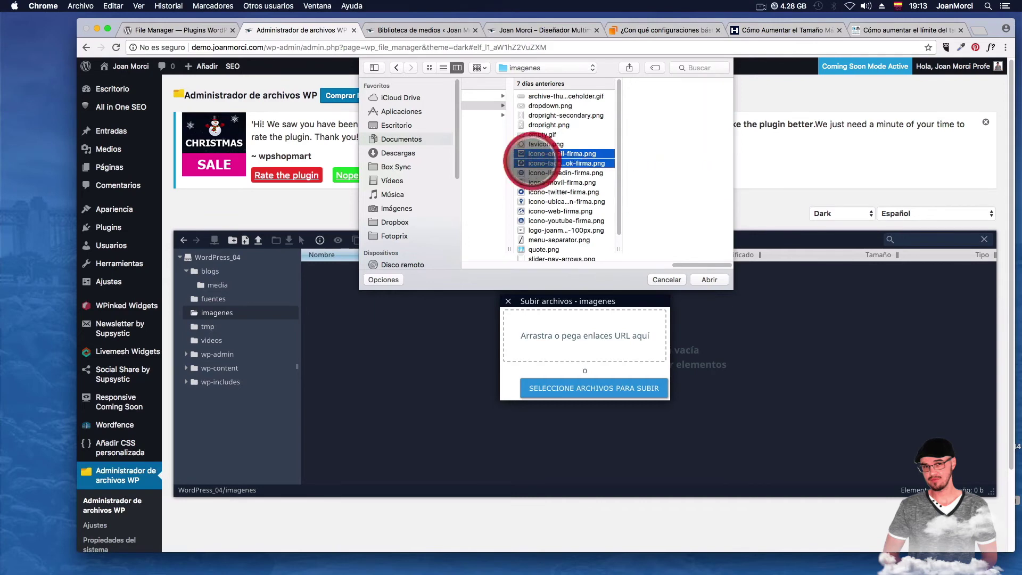
pyautogui.moveTo(530, 188); pyautogui.dragTo(532, 212)
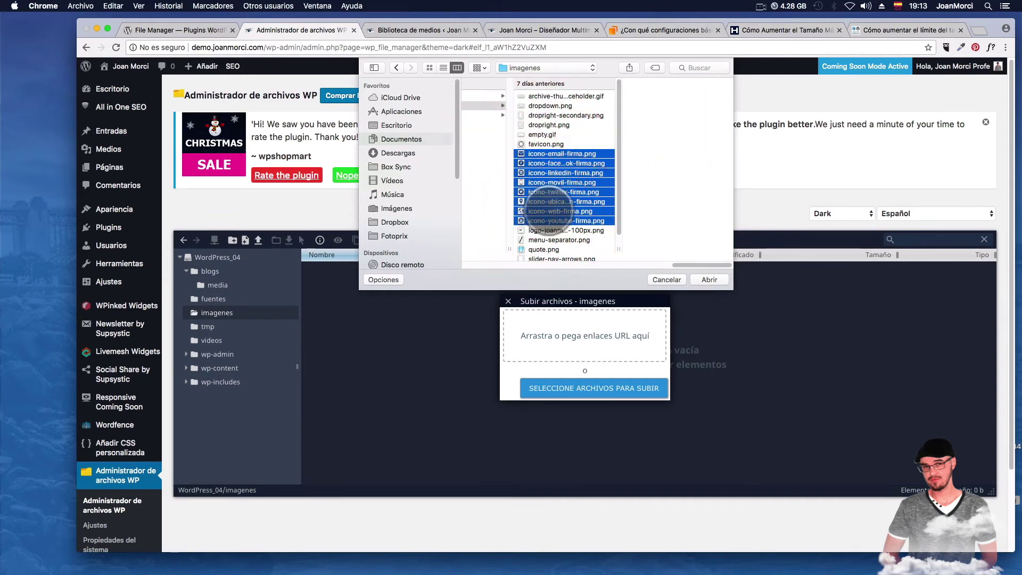
pyautogui.scroll(-1, 544, 181)
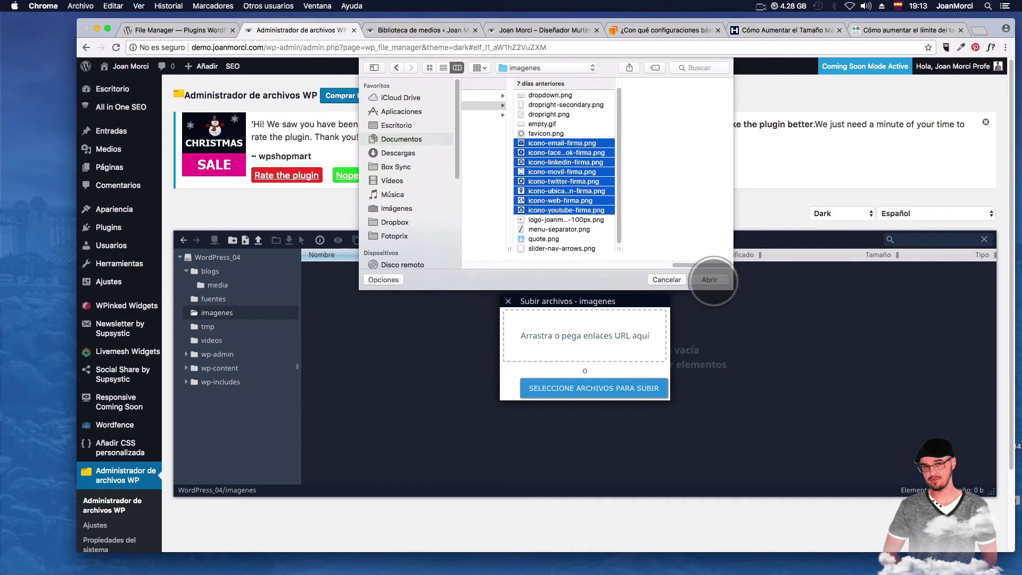
pyautogui.click(711, 279)
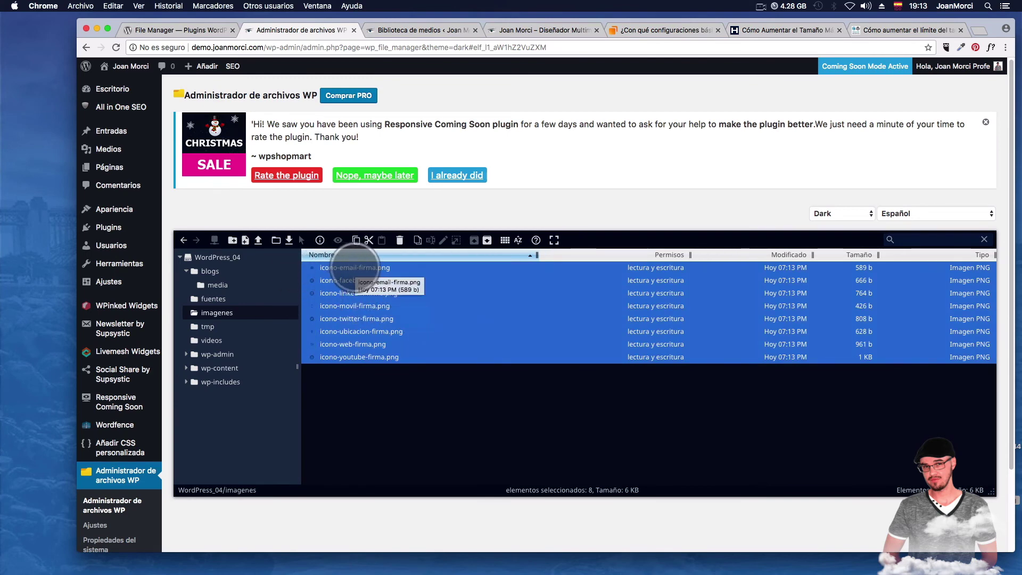
# - Preview icono-email-firma.png from the imagenes folder, close the preview and show the folder's files as icons
pyautogui.doubleClick(354, 267)
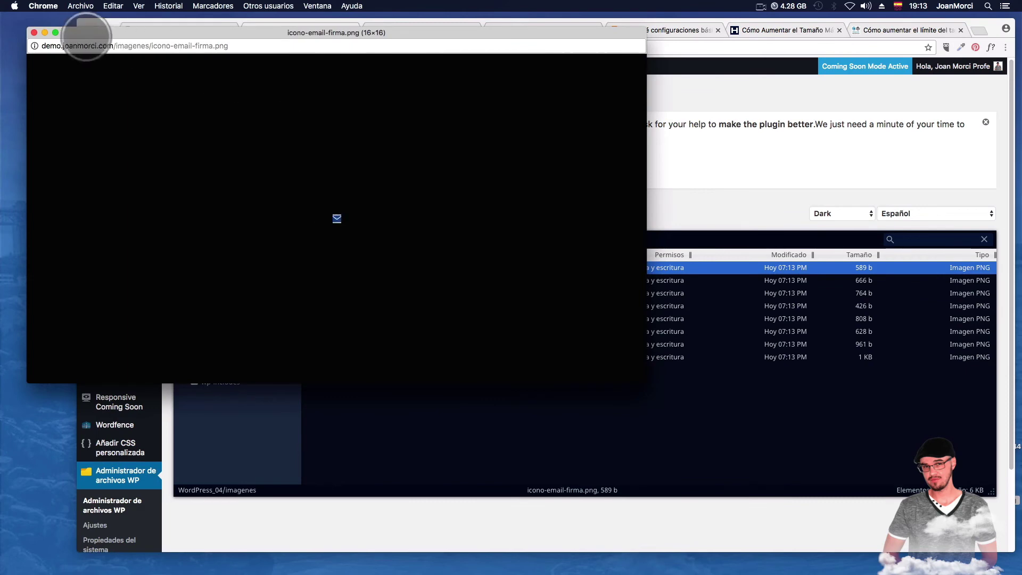
pyautogui.click(34, 32)
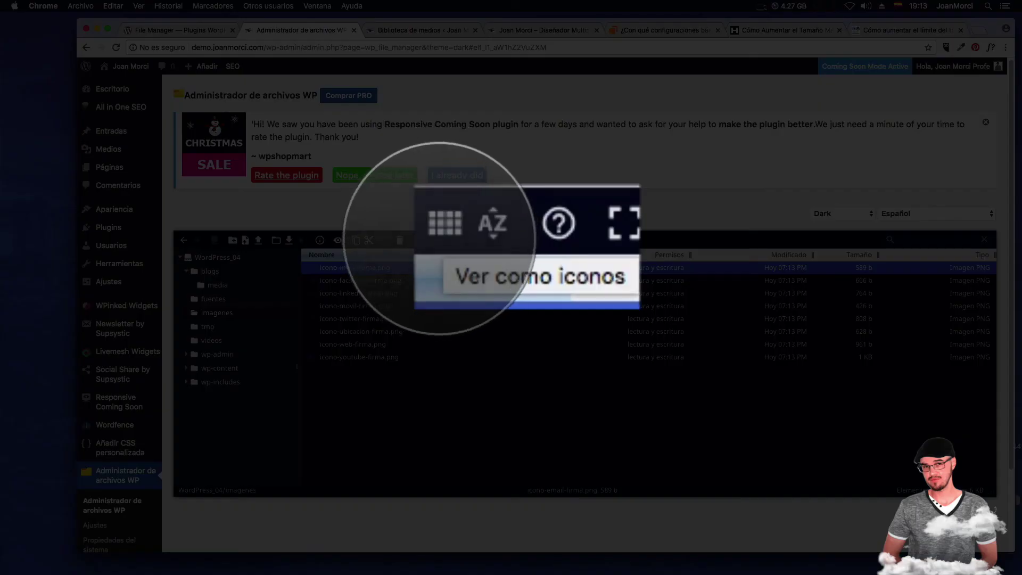
pyautogui.click(584, 240)
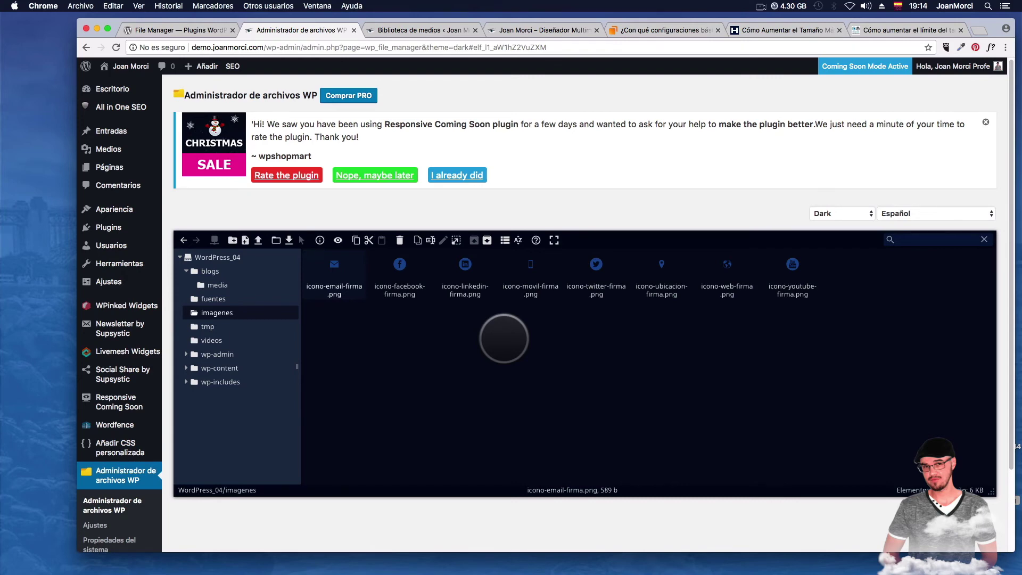
# - Open the site's videos folder, start a file upload and browse to Subir (pruebas)/videos on the computer
pyautogui.click(200, 328)
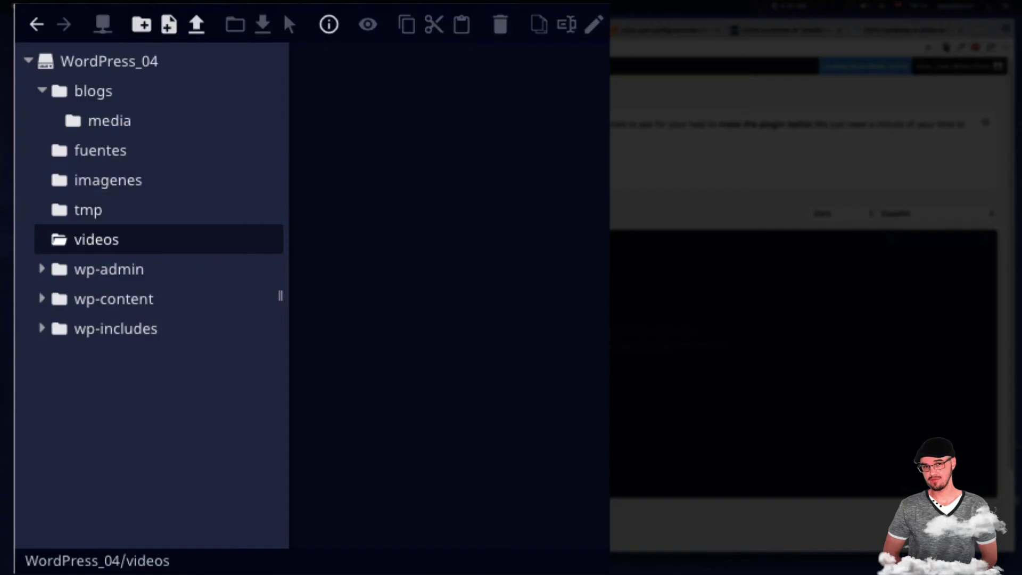
pyautogui.click(196, 24)
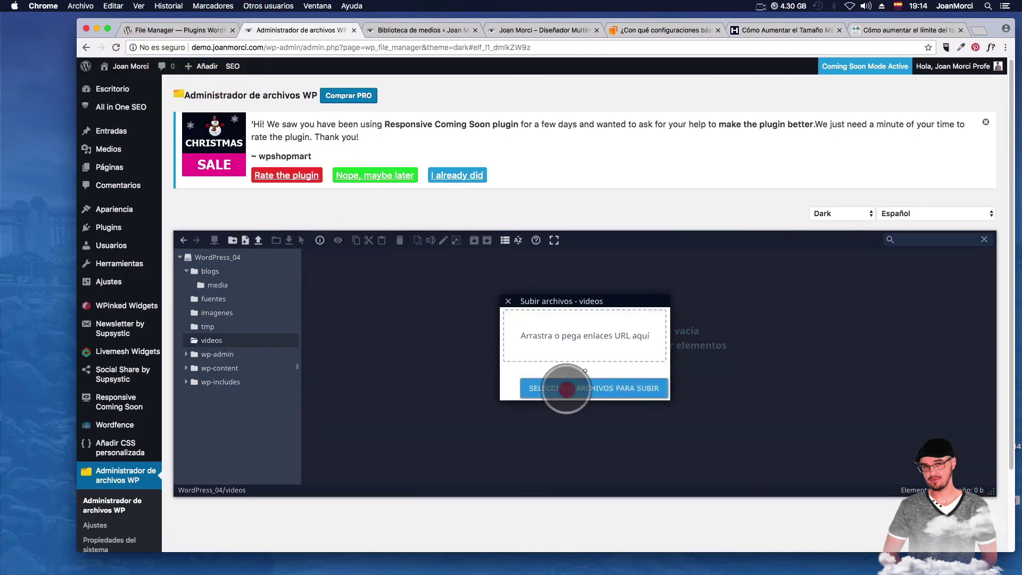
pyautogui.click(565, 392)
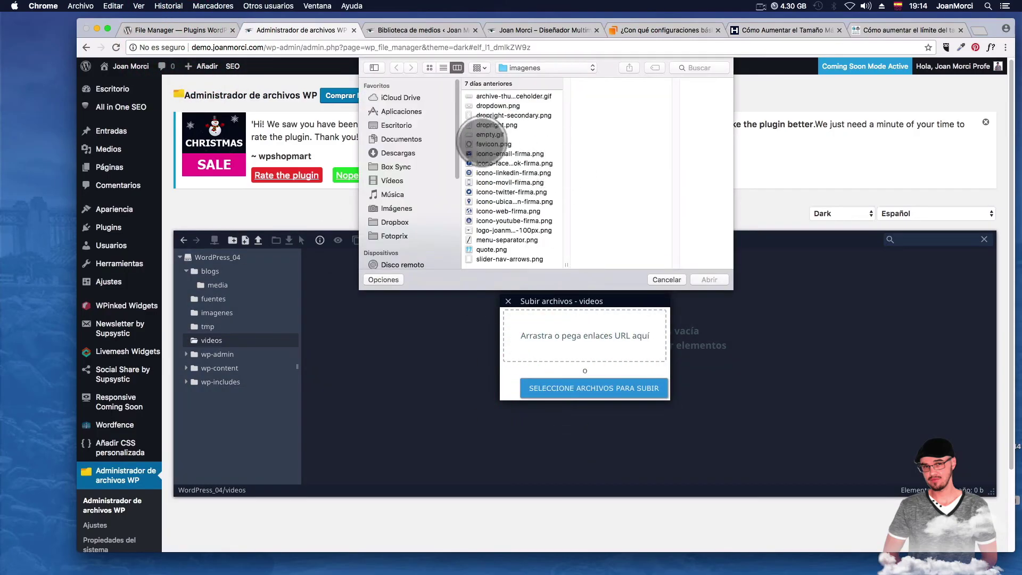
pyautogui.click(505, 67)
pyautogui.click(519, 80)
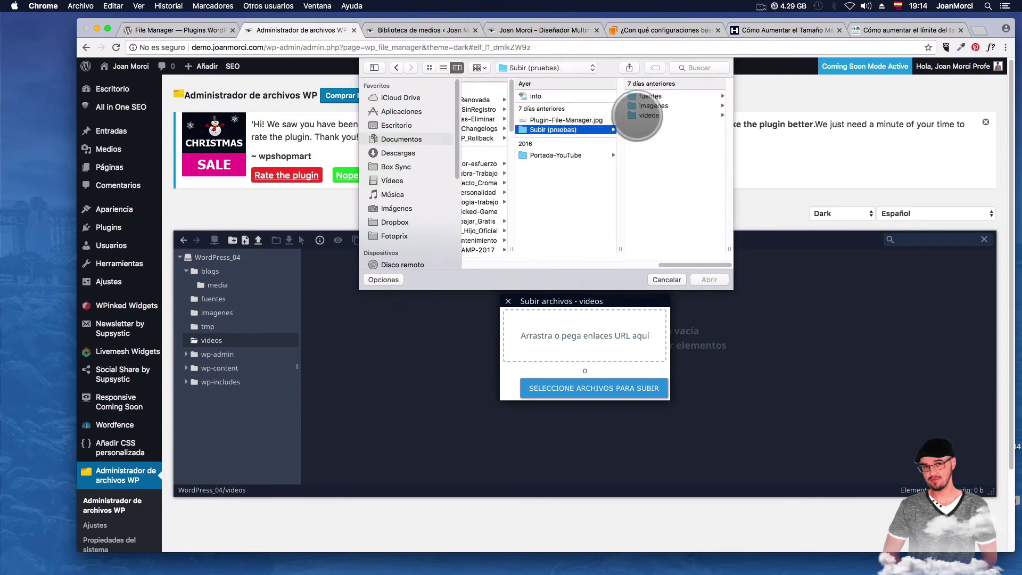
pyautogui.click(639, 115)
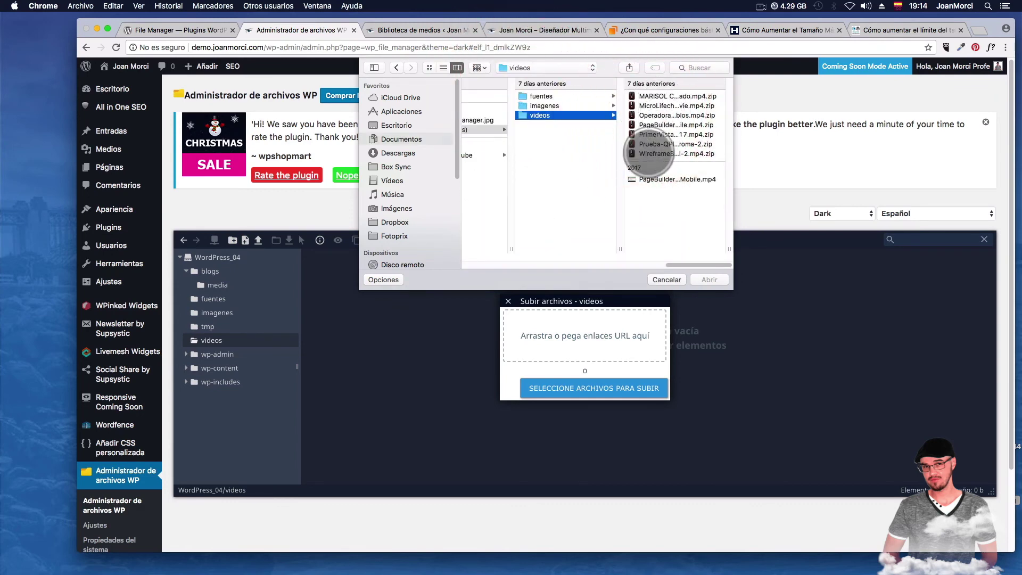
# - Look through the zipped videos and try to upload OperadoraOnoAsumeNoHacerBienLosCambios.mp4.zip to the videos folder
pyautogui.click(649, 152)
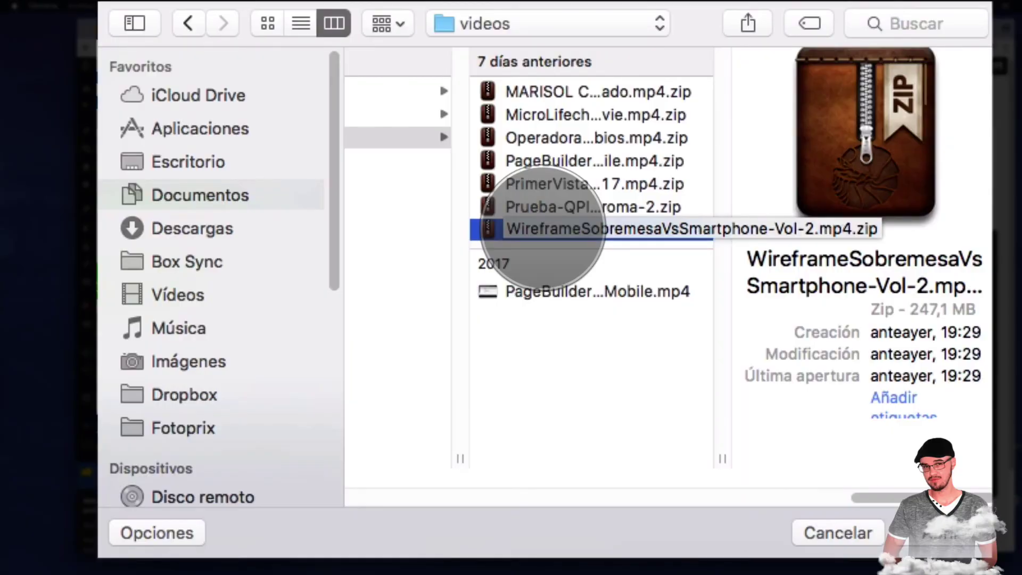
pyautogui.press('Up')
pyautogui.press('Up')
pyautogui.press('Up')
pyautogui.press('Up')
pyautogui.press('Up')
pyautogui.press('Down')
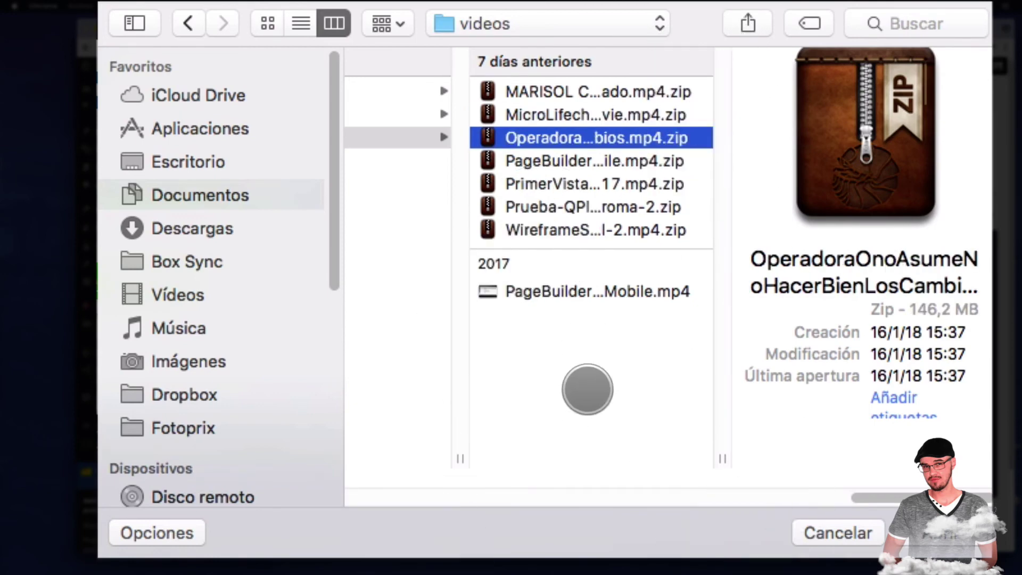
pyautogui.press('Return')
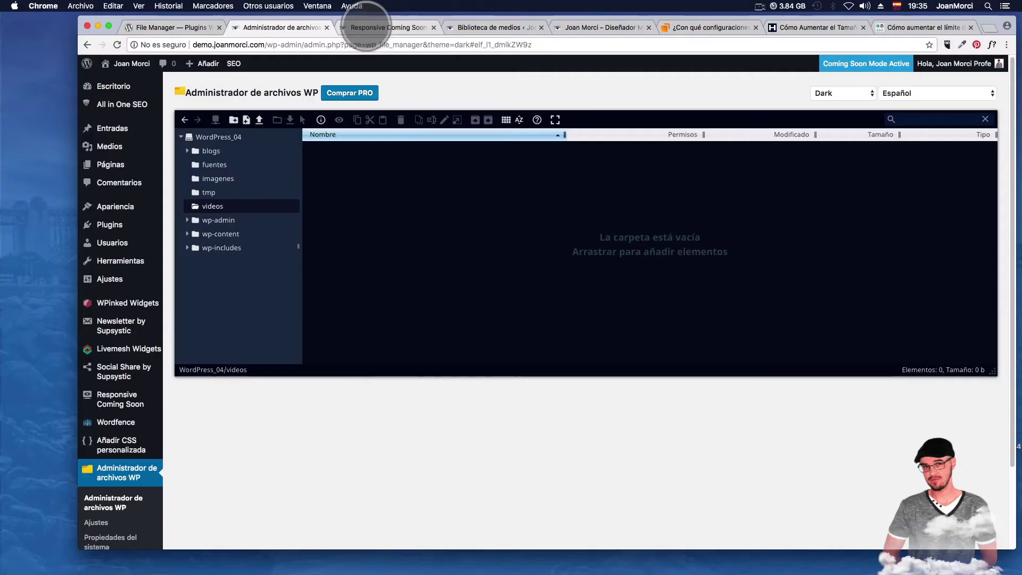
# - Set the Responsive Coming Soon status to Disabled, save the change and dismiss the plugin's rating notice
pyautogui.click(379, 27)
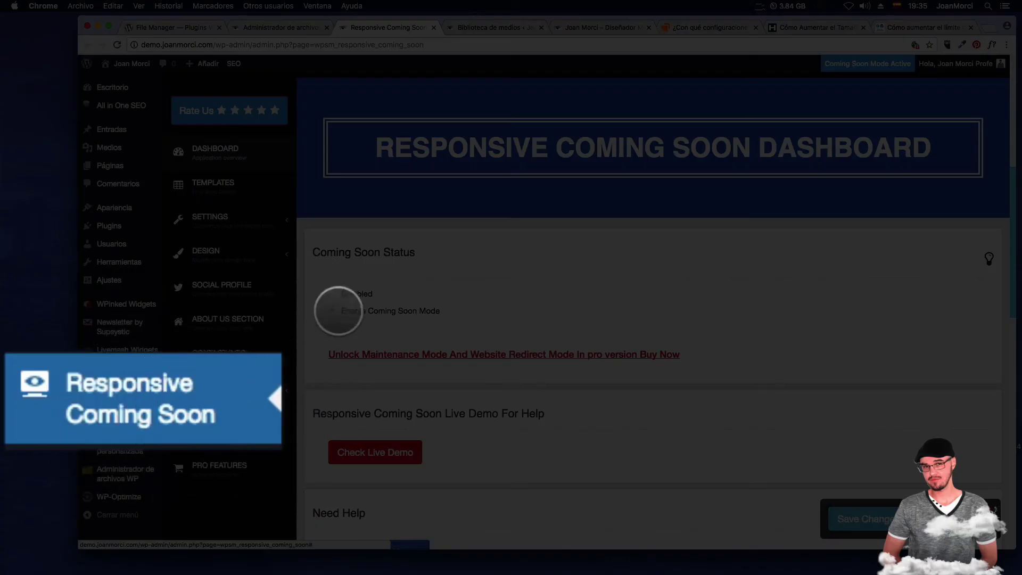
pyautogui.click(333, 293)
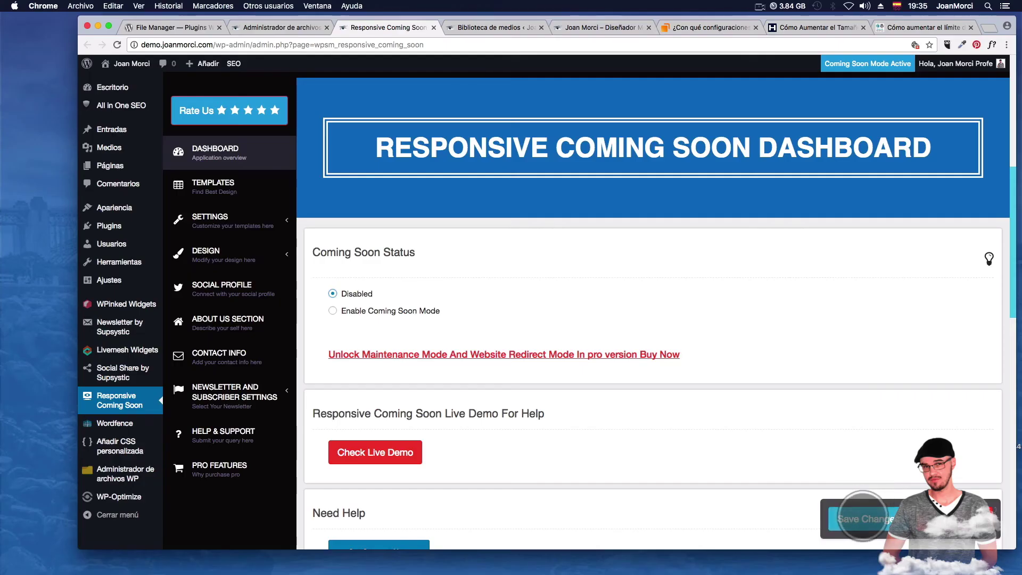
pyautogui.click(862, 516)
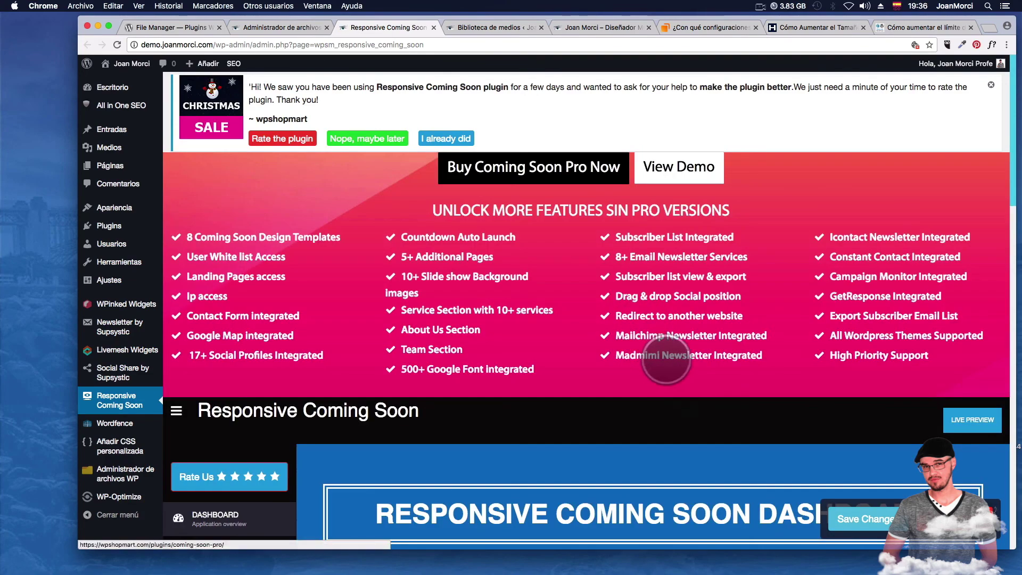
pyautogui.click(991, 85)
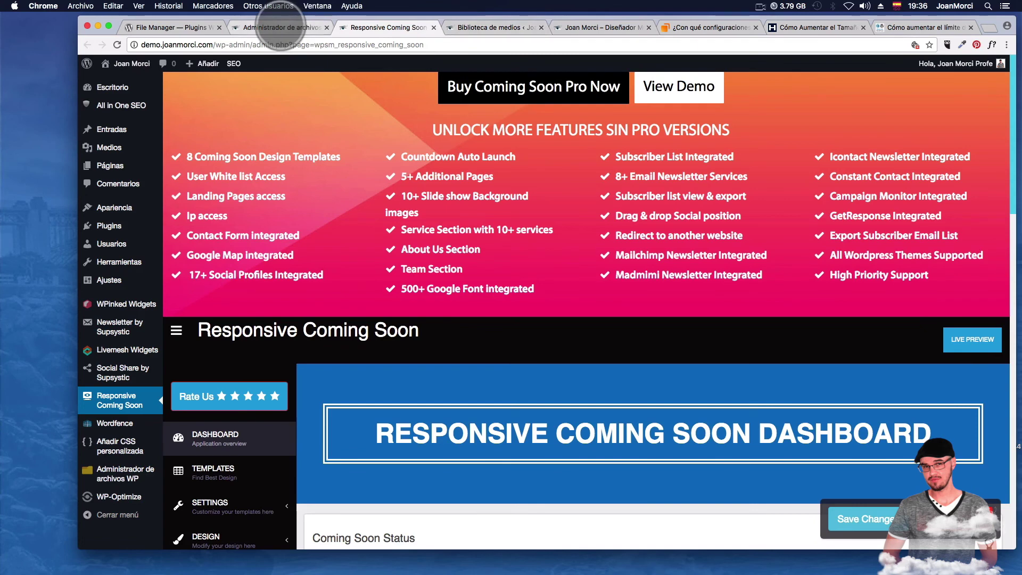
# - Return to the file manager and upload OperadoraOnoAsumeNoHacerBienLosCambios.mp4.zip from the computer into the site's videos folder
pyautogui.click(280, 27)
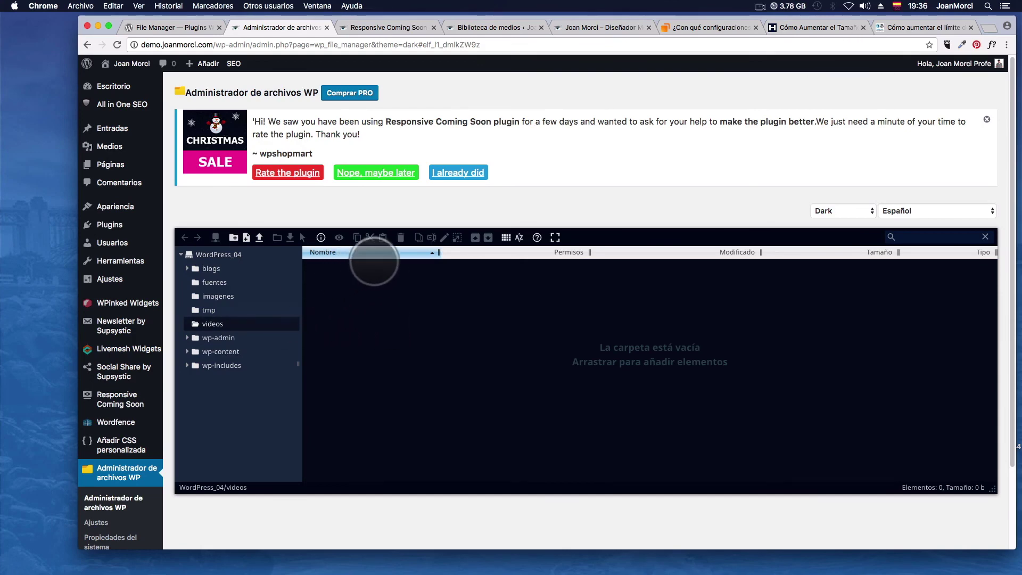
pyautogui.click(220, 325)
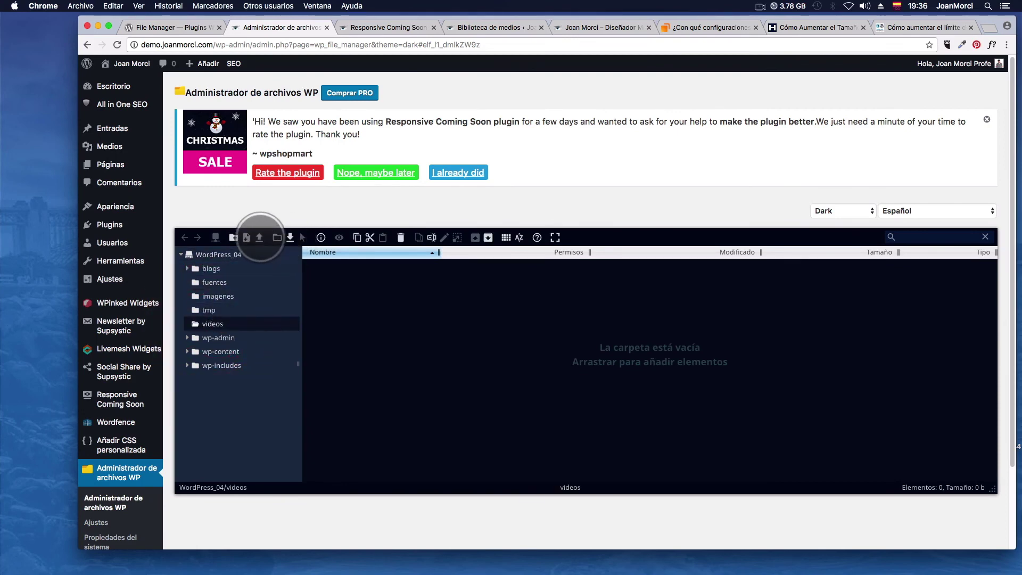
pyautogui.click(259, 238)
pyautogui.click(587, 375)
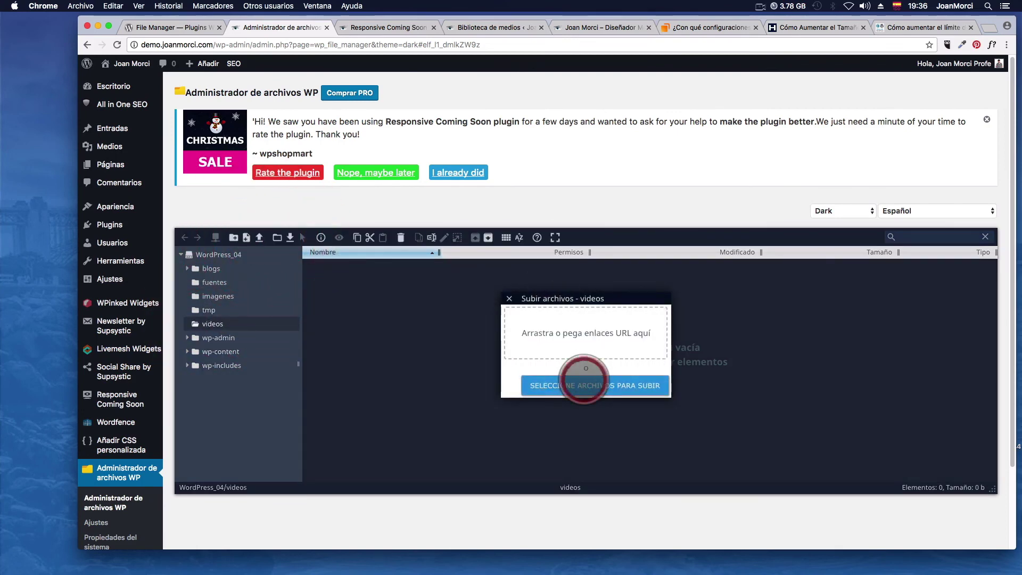
pyautogui.click(490, 114)
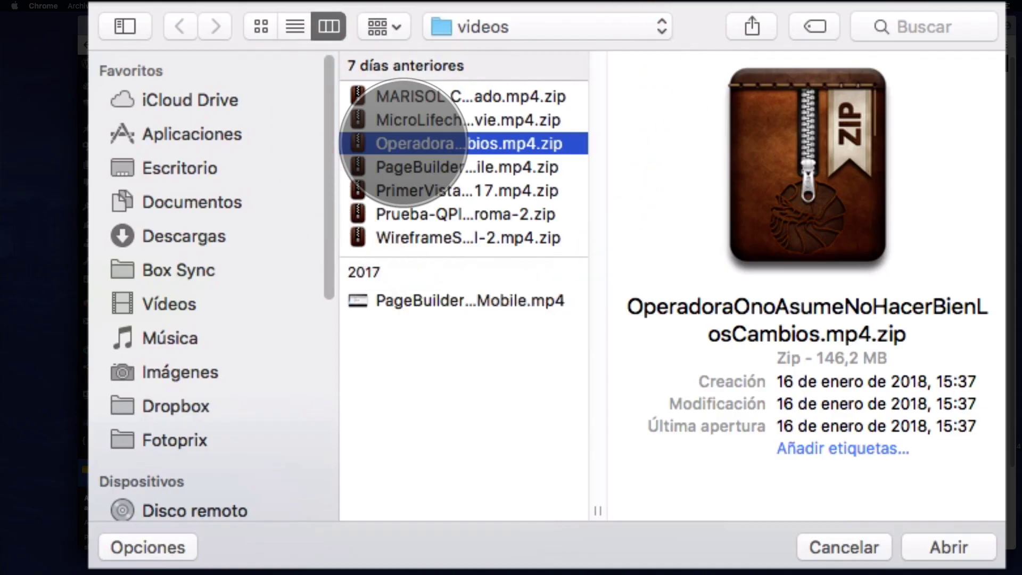
pyautogui.click(941, 547)
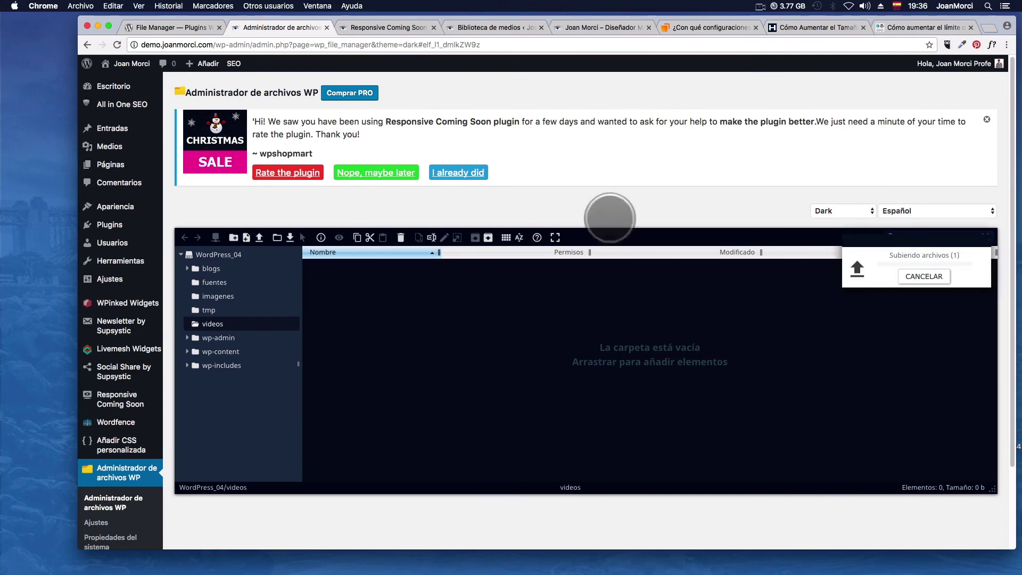
# - Check the maximum upload file size in the media library and return to the file manager
pyautogui.click(472, 29)
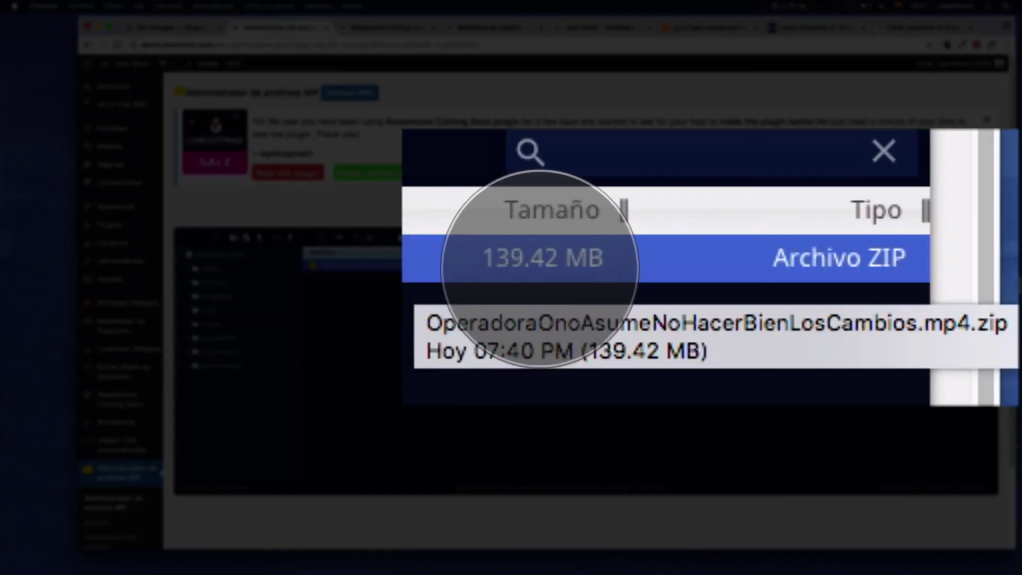
pyautogui.click(492, 27)
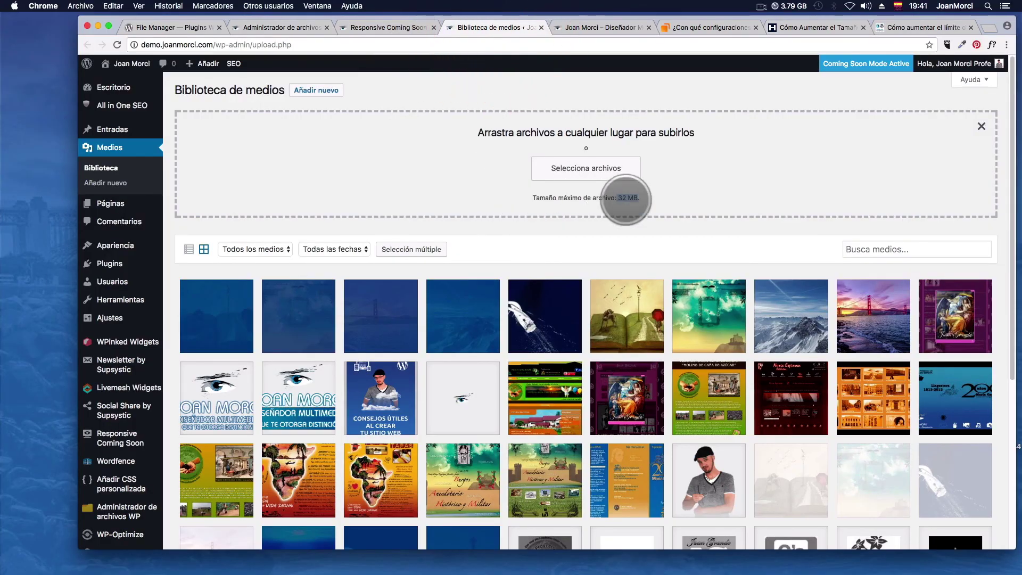
pyautogui.moveTo(637, 197); pyautogui.dragTo(618, 198)
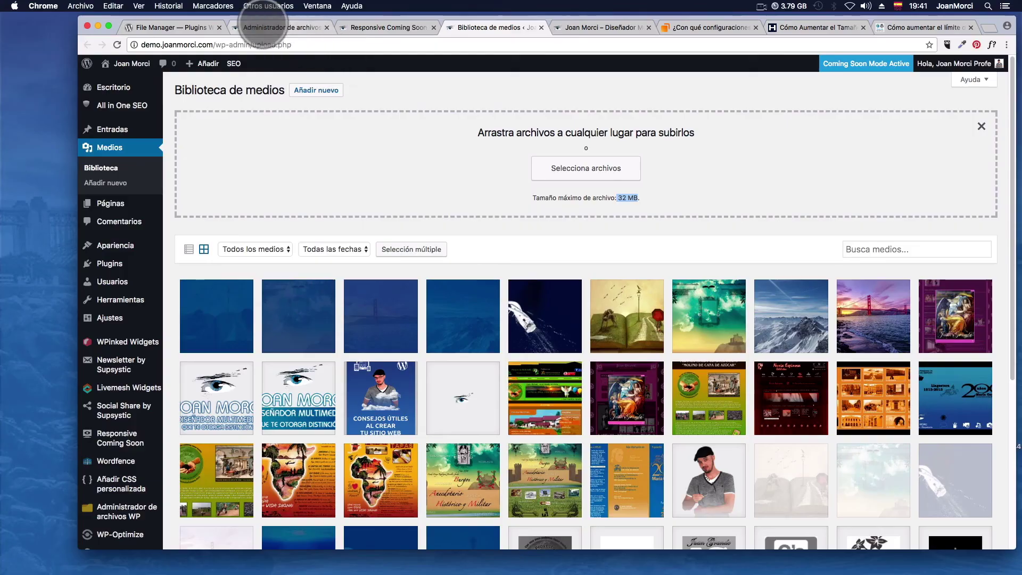
pyautogui.click(262, 27)
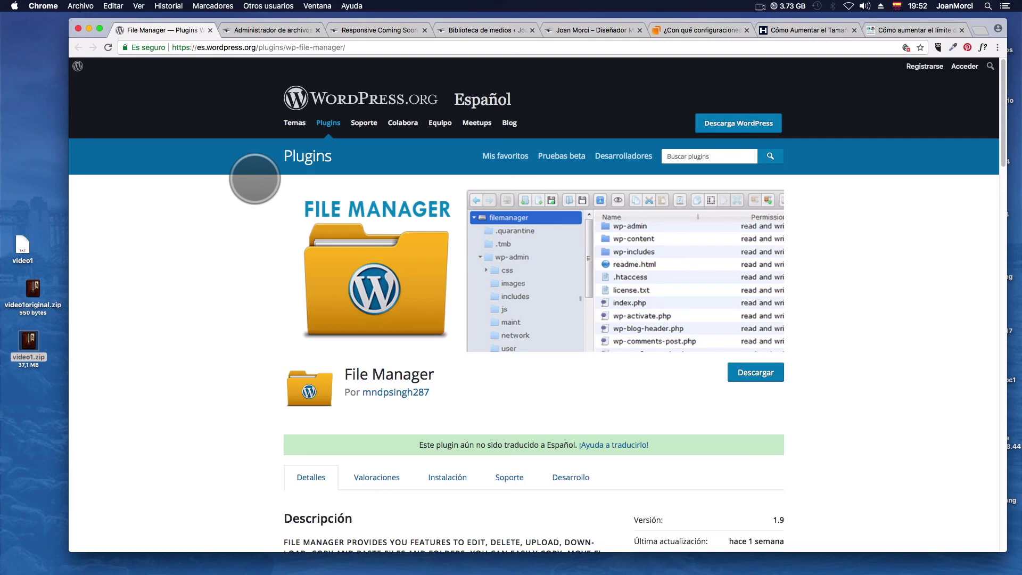
pyautogui.click(216, 236)
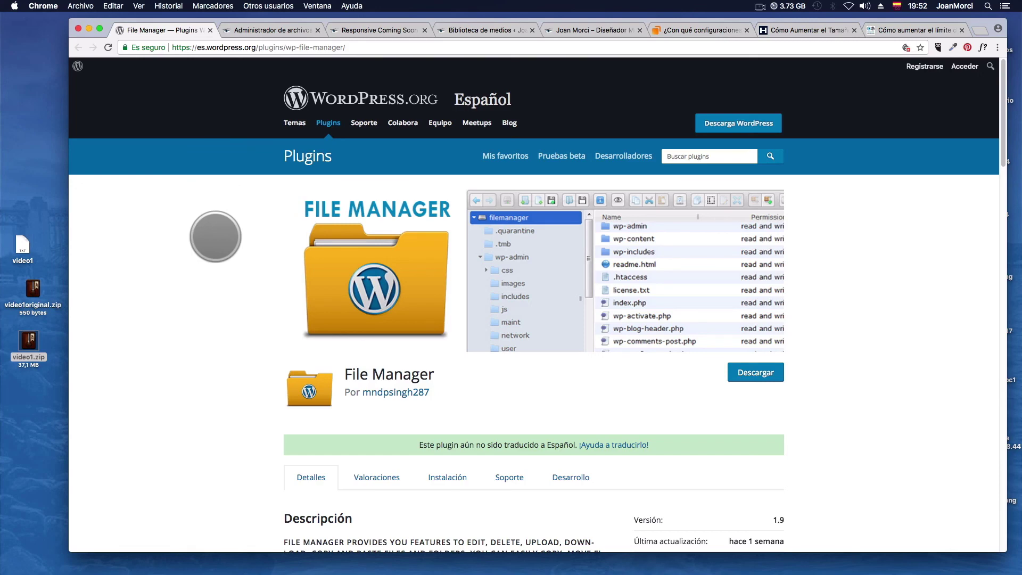